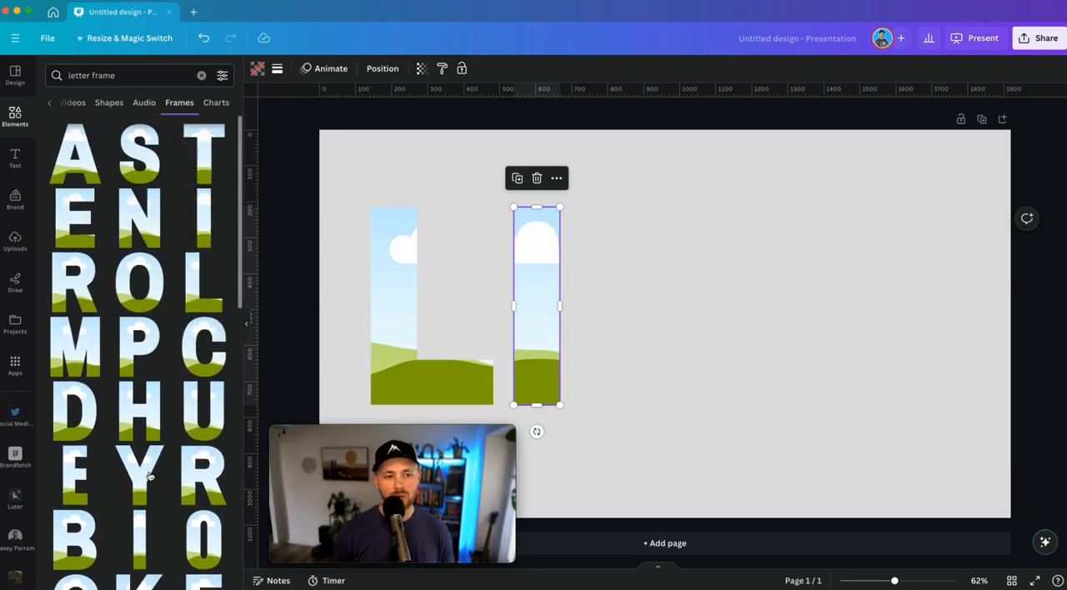
# Add V and E letter frames after the L and I so the frames spell LIVE across the page
pyautogui.click(75, 517)
pyautogui.moveTo(673, 364); pyautogui.dragTo(797, 320)
pyautogui.click(75, 262)
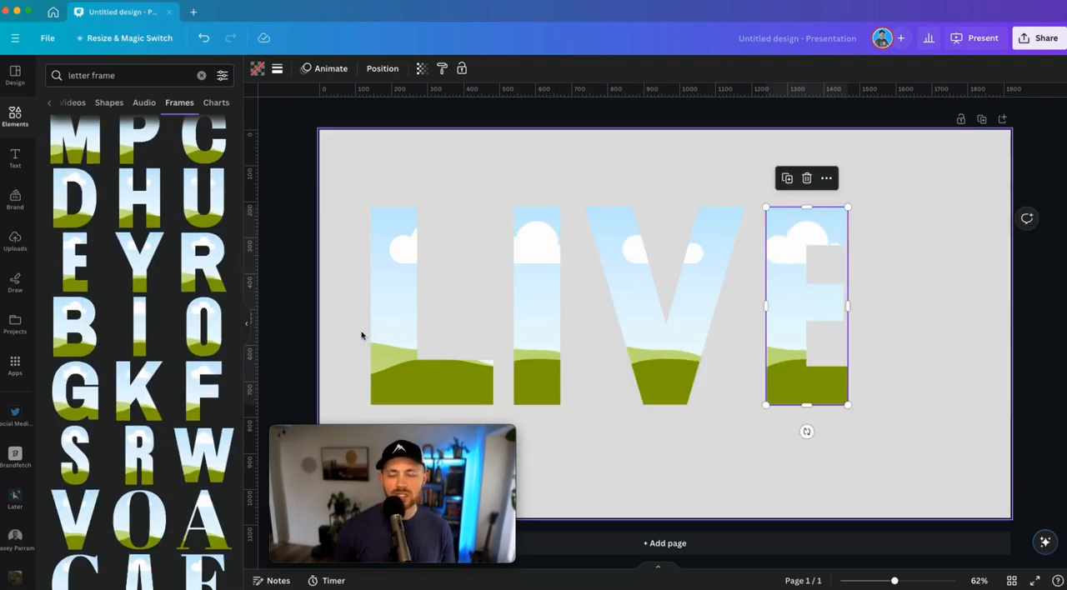
# Enlarge all four LIVE letter frames together and centre them on the page
pyautogui.moveTo(358, 330); pyautogui.dragTo(972, 457)
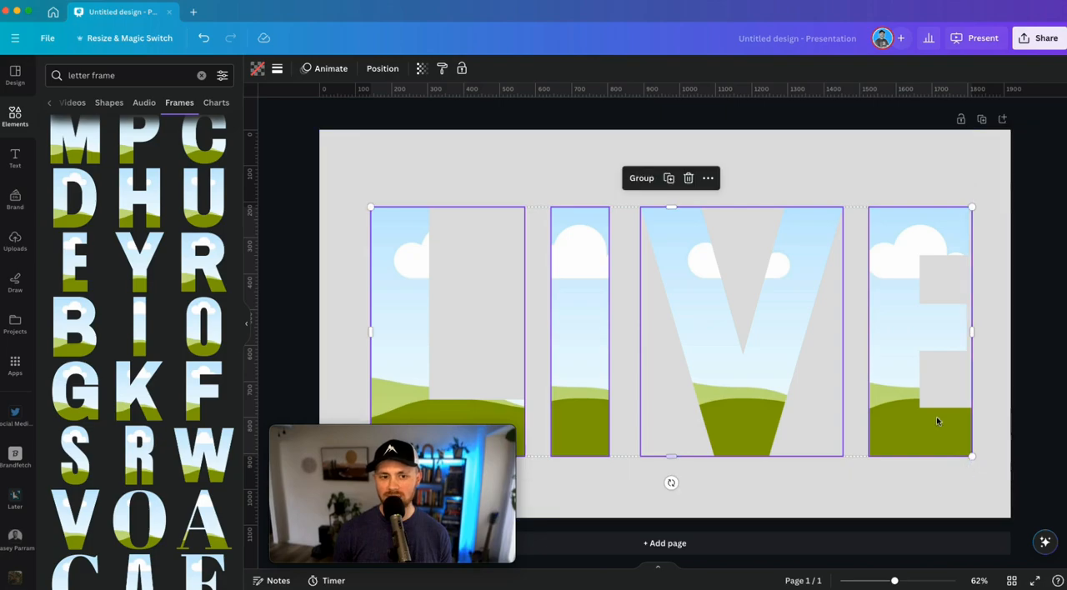
pyautogui.moveTo(881, 356); pyautogui.dragTo(875, 347)
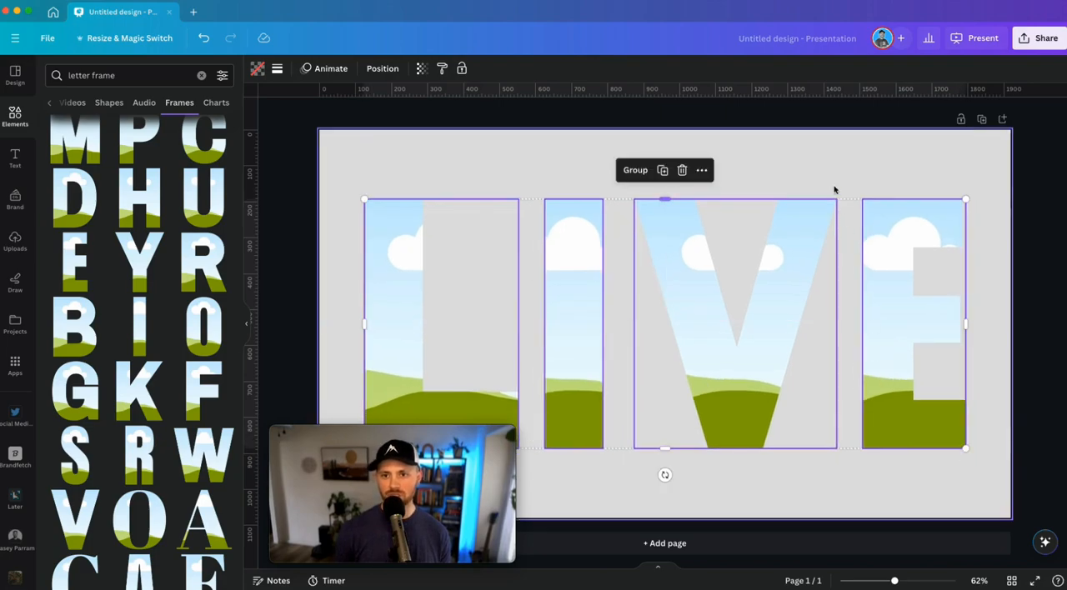
pyautogui.click(809, 168)
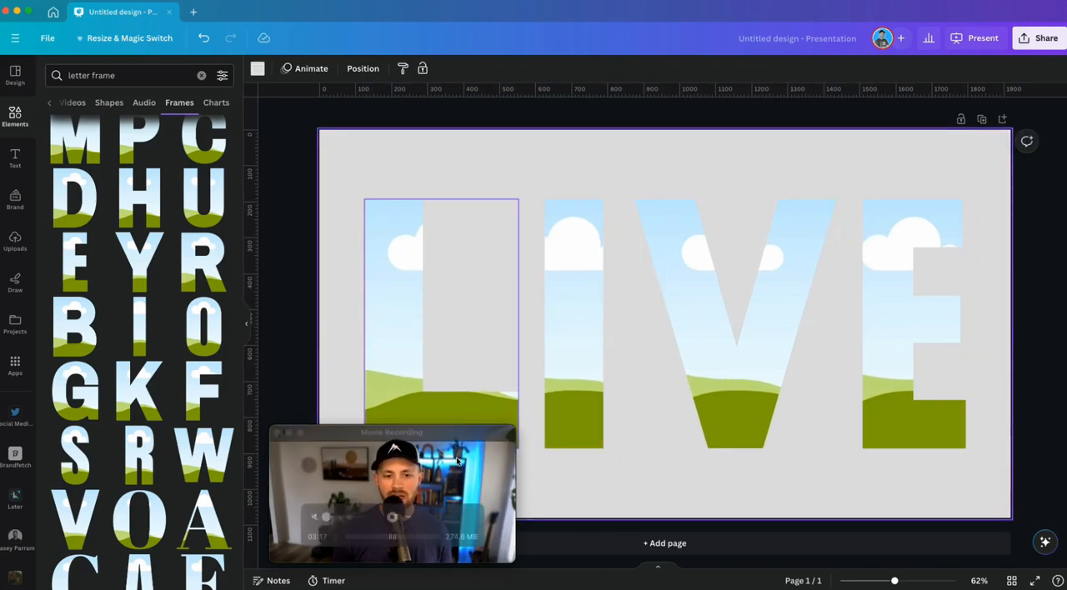
pyautogui.moveTo(437, 437); pyautogui.dragTo(215, 458)
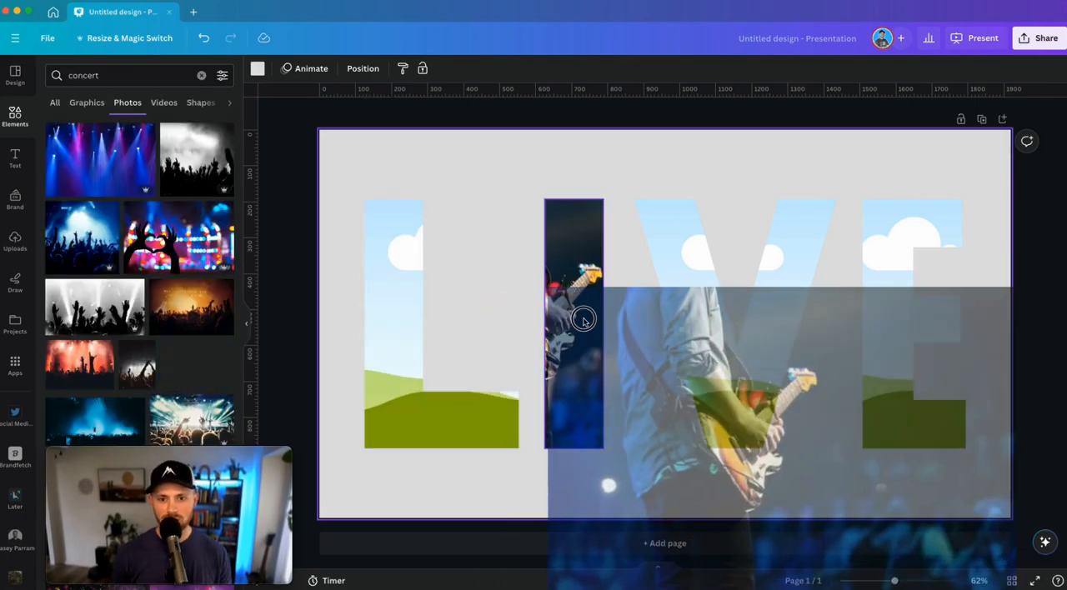
# Fill the V frame with the guitarist concert photo and shift it so the guitar shows in the letter's right arm
pyautogui.moveTo(578, 317); pyautogui.dragTo(748, 331)
pyautogui.doubleClick(732, 329)
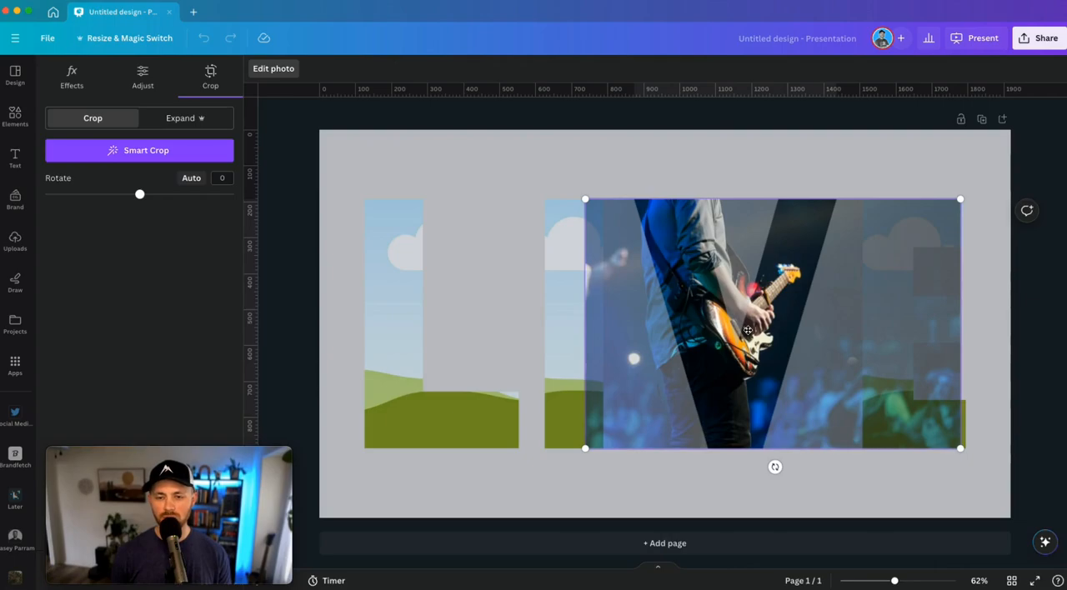
pyautogui.click(431, 172)
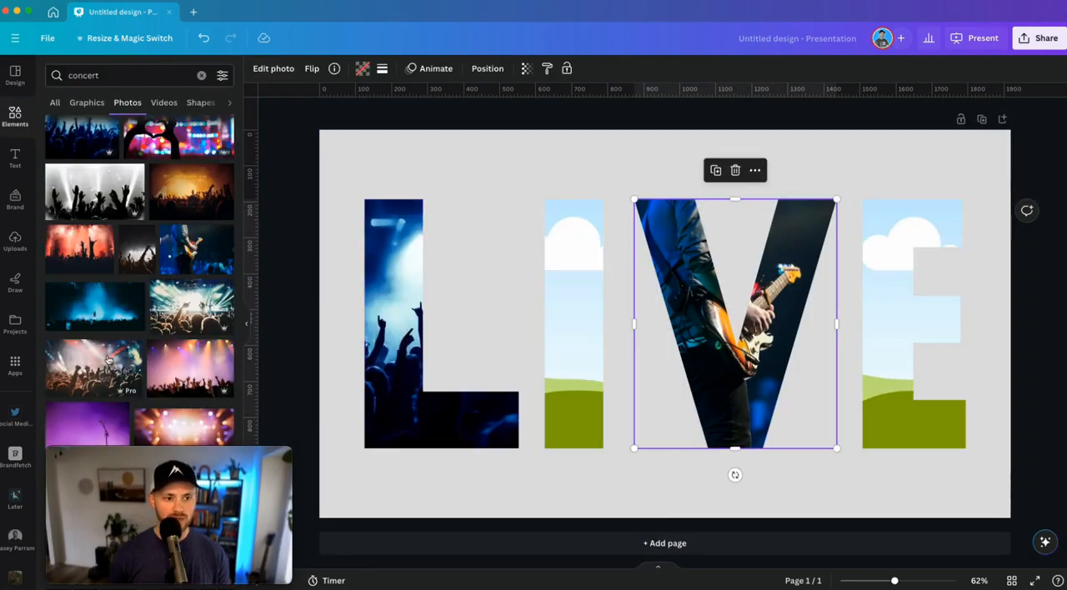
# Fill the I frame with the purple microphone-stand photo and the L frame with the raised-hand singer photo, adjusting their crops
pyautogui.scroll(-3, 108, 360)
pyautogui.moveTo(88, 184); pyautogui.dragTo(345, 286)
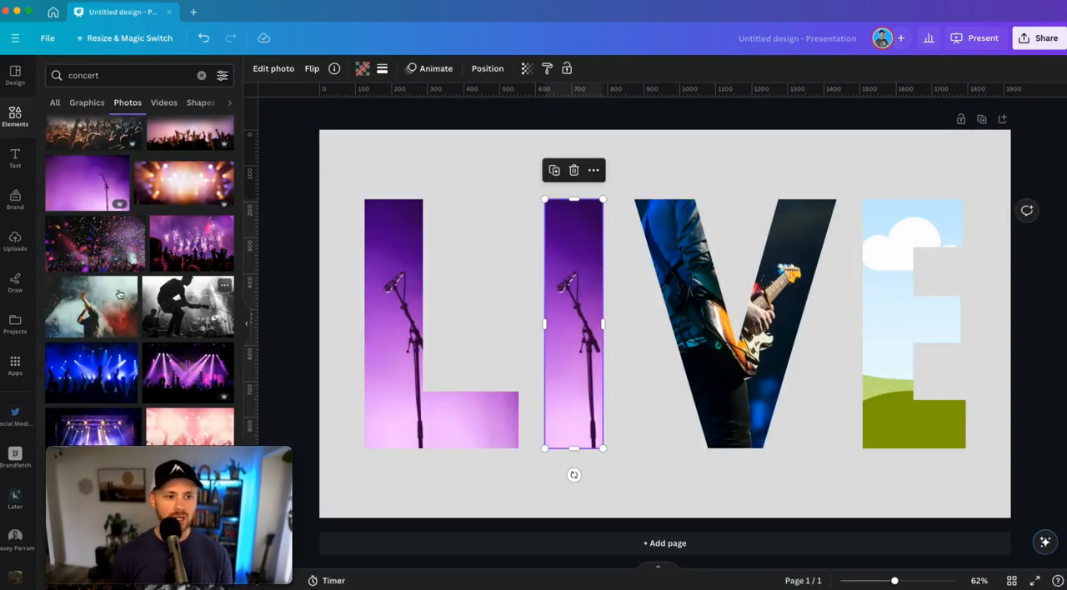
pyautogui.moveTo(120, 294); pyautogui.dragTo(376, 339)
pyautogui.doubleClick(409, 340)
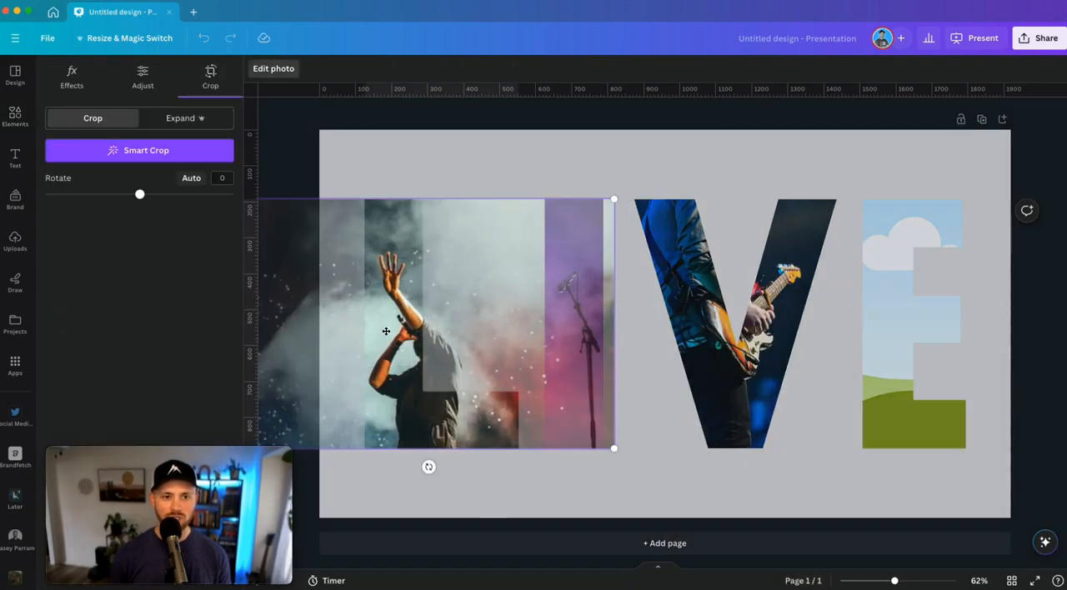
pyautogui.click(361, 165)
# Find a colourful stage-lights crowd photo among the concert photos and fill the E frame with it
pyautogui.scroll(-5, 140, 298)
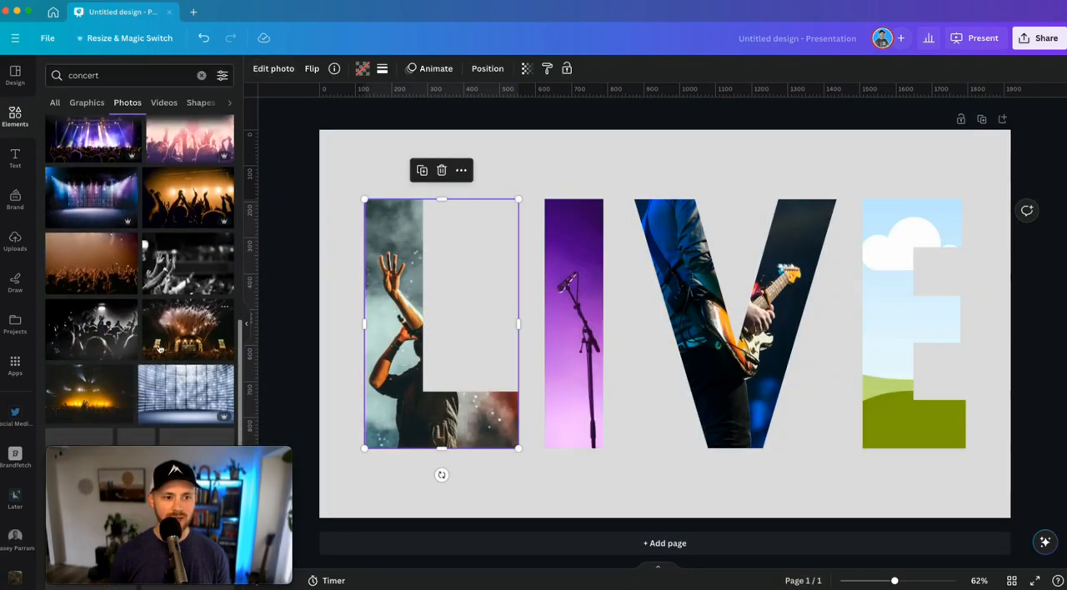
pyautogui.scroll(-3, 140, 299)
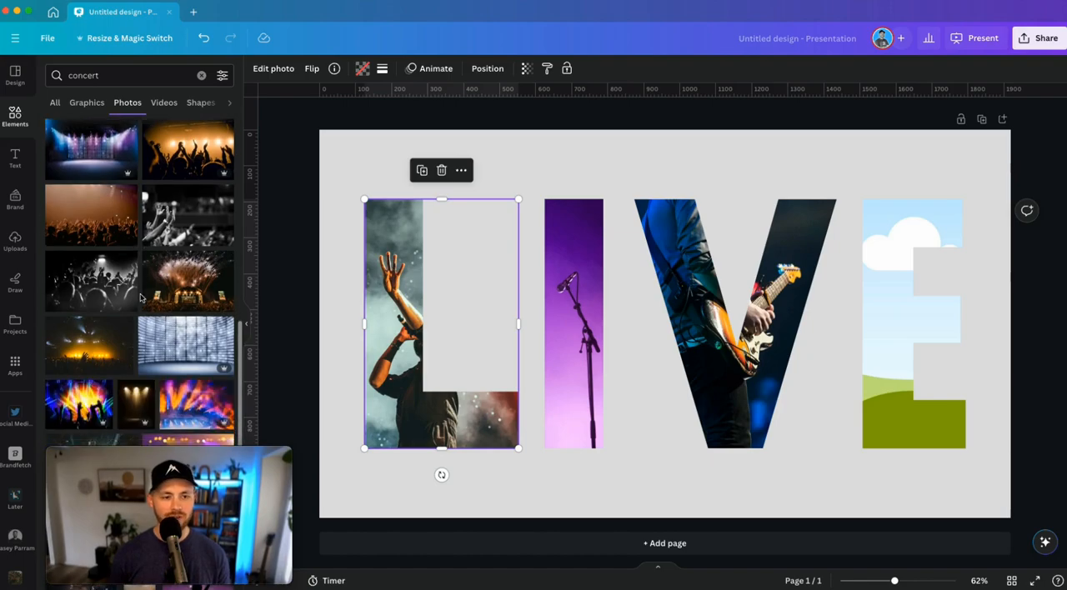
pyautogui.scroll(-1, 141, 298)
pyautogui.scroll(-2, 221, 279)
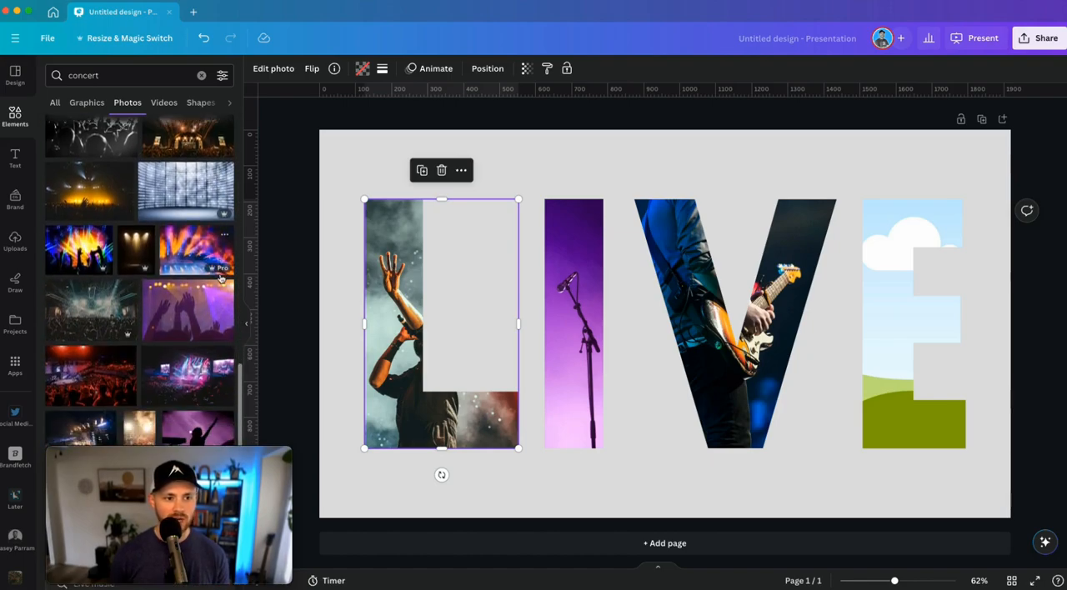
pyautogui.moveTo(186, 253); pyautogui.dragTo(917, 334)
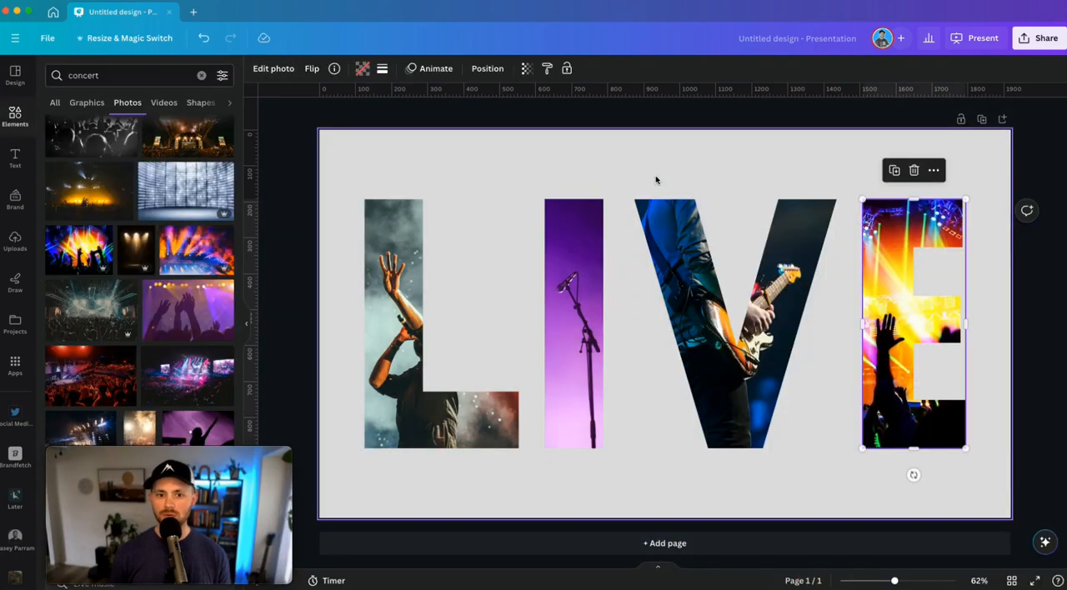
pyautogui.click(656, 179)
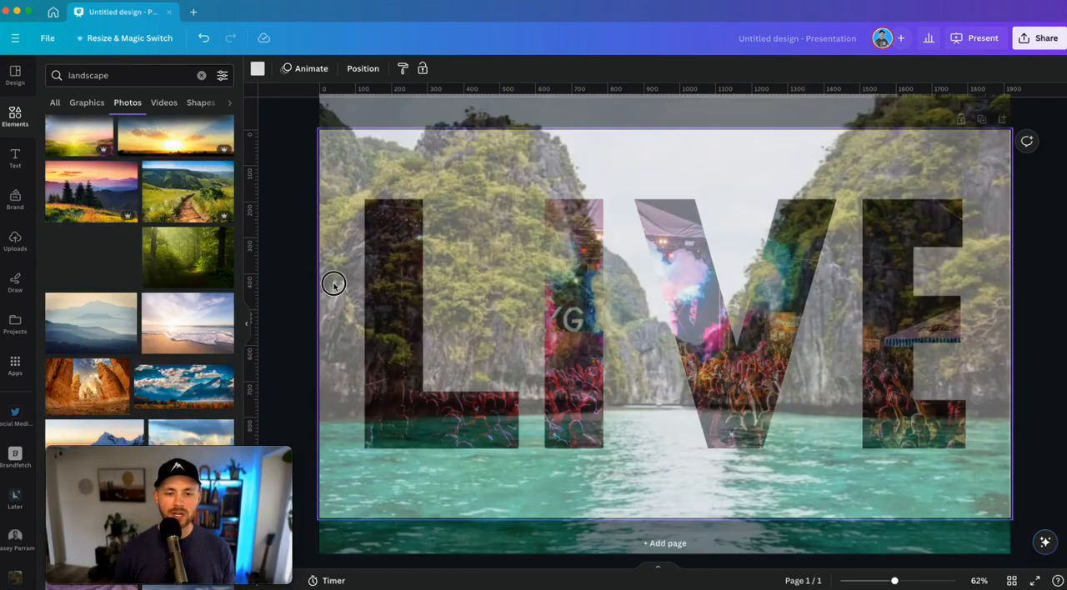
# Place the cliff-lined lagoon photo as a full-page image behind the letters and adjust its vertical crop position
pyautogui.moveTo(334, 283); pyautogui.dragTo(335, 288)
pyautogui.moveTo(355, 246); pyautogui.dragTo(352, 247)
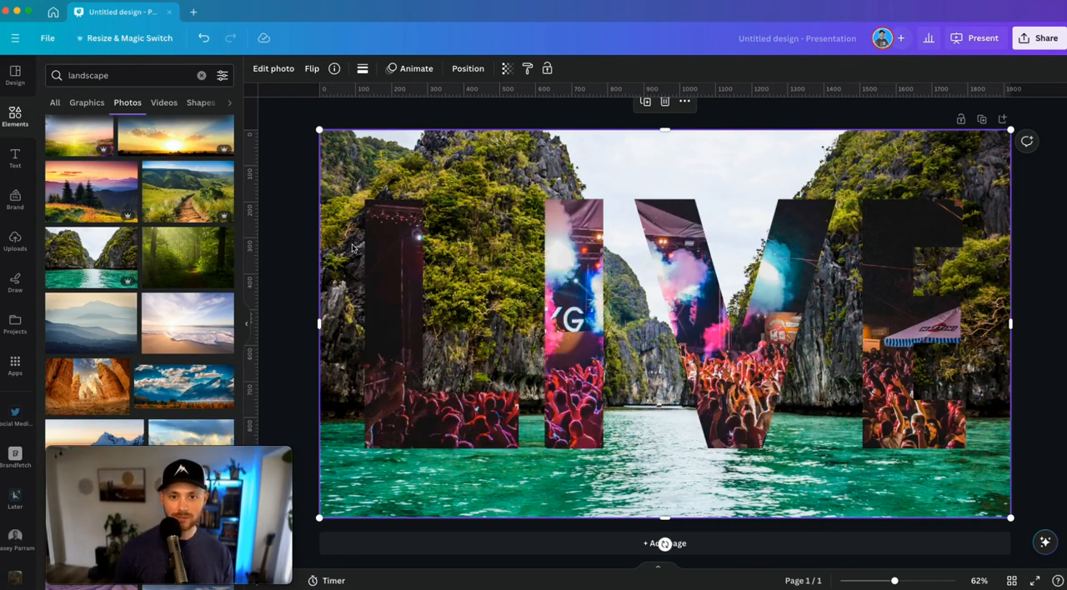
pyautogui.doubleClick(341, 249)
pyautogui.moveTo(343, 227)
pyautogui.mouseDown()
pyautogui.moveTo(341, 254)
pyautogui.moveTo(341, 210)
pyautogui.mouseUp()
pyautogui.click(288, 220)
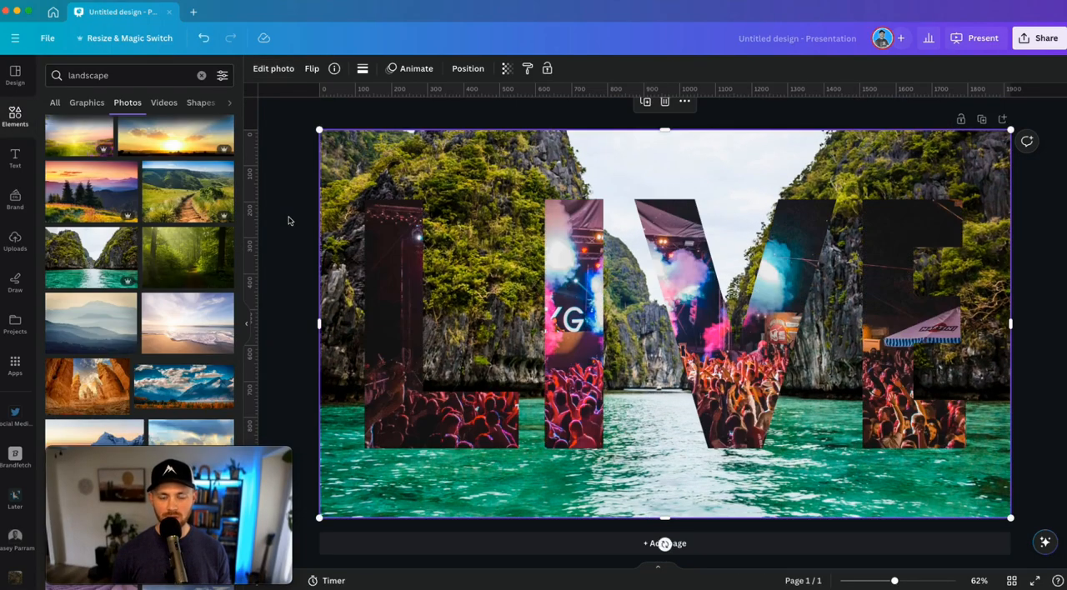
pyautogui.doubleClick(339, 232)
pyautogui.moveTo(339, 232); pyautogui.dragTo(332, 249)
pyautogui.click(280, 256)
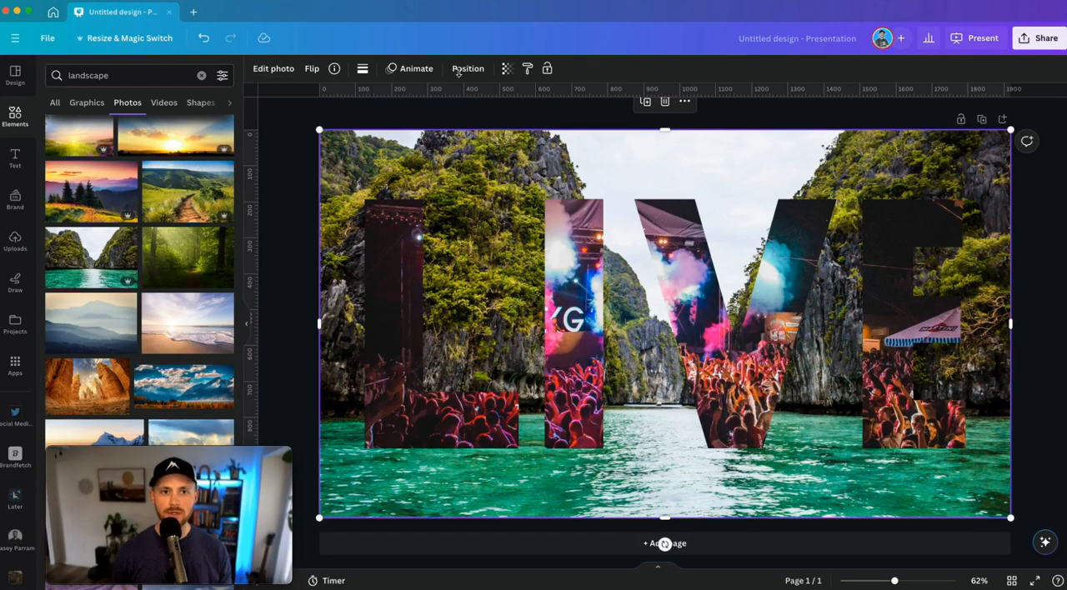
# Make the full-page lagoon photo behind the letters semi-transparent
pyautogui.click(506, 69)
pyautogui.moveTo(504, 114); pyautogui.dragTo(452, 117)
pyautogui.click(298, 255)
pyautogui.click(291, 264)
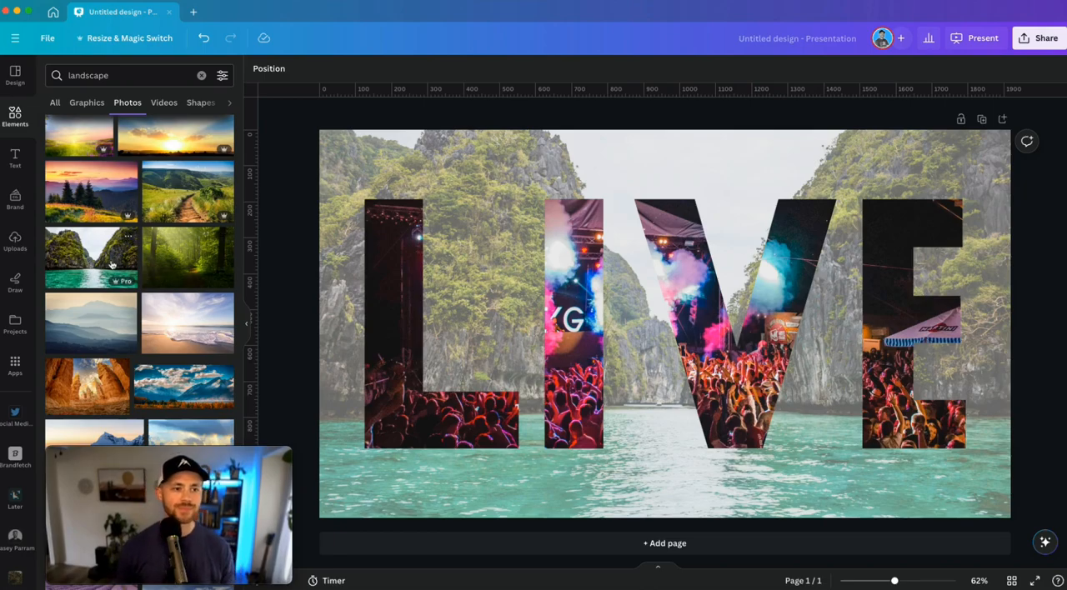
# Fill the letter frames with the lagoon photo and enlarge and shift the L's image to match the faded background
pyautogui.moveTo(109, 264); pyautogui.dragTo(923, 302)
pyautogui.moveTo(923, 302); pyautogui.dragTo(923, 302)
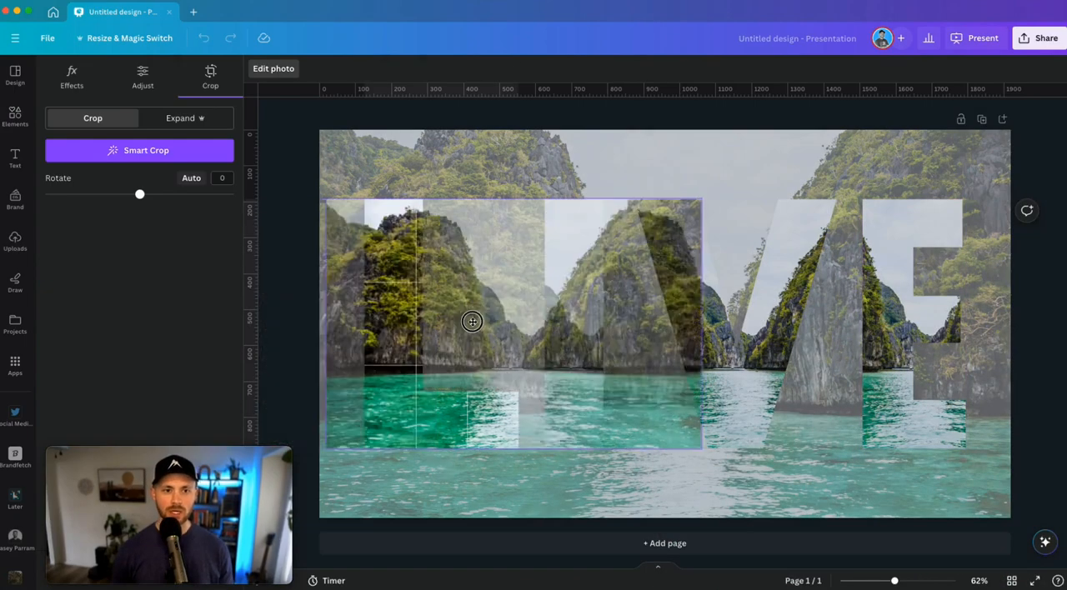
pyautogui.moveTo(471, 323); pyautogui.dragTo(460, 321)
pyautogui.moveTo(696, 201); pyautogui.dragTo(1012, 97)
pyautogui.moveTo(799, 157); pyautogui.dragTo(791, 263)
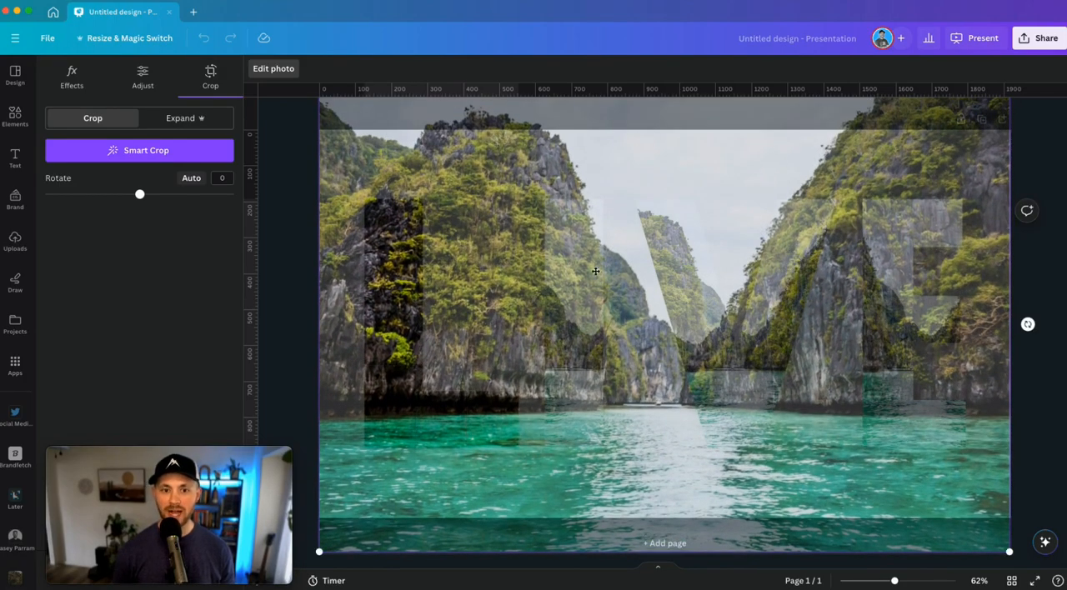
pyautogui.press('Return')
# Enlarge the lagoon image inside the I frame to page width and align it with the faded background
pyautogui.doubleClick(577, 304)
pyautogui.moveTo(387, 198); pyautogui.dragTo(320, 155)
pyautogui.moveTo(762, 156); pyautogui.dragTo(1050, 47)
pyautogui.moveTo(837, 166); pyautogui.dragTo(834, 267)
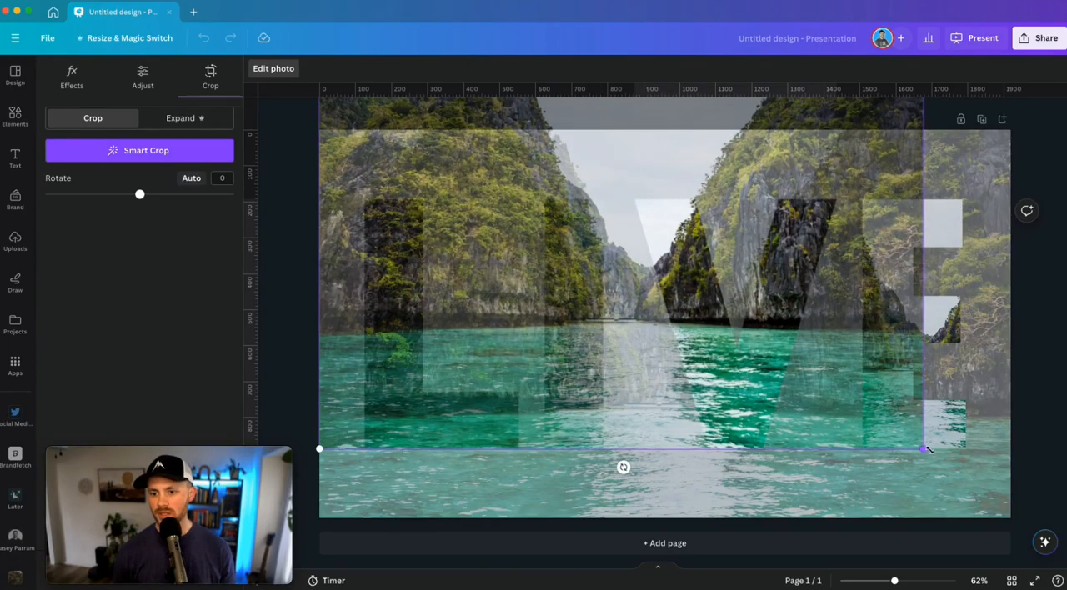
# Enlarge and shift the lagoon image inside the V frame so it lines up with the faded background
pyautogui.moveTo(929, 450); pyautogui.dragTo(995, 527)
pyautogui.moveTo(995, 391); pyautogui.dragTo(993, 441)
pyautogui.click(1033, 428)
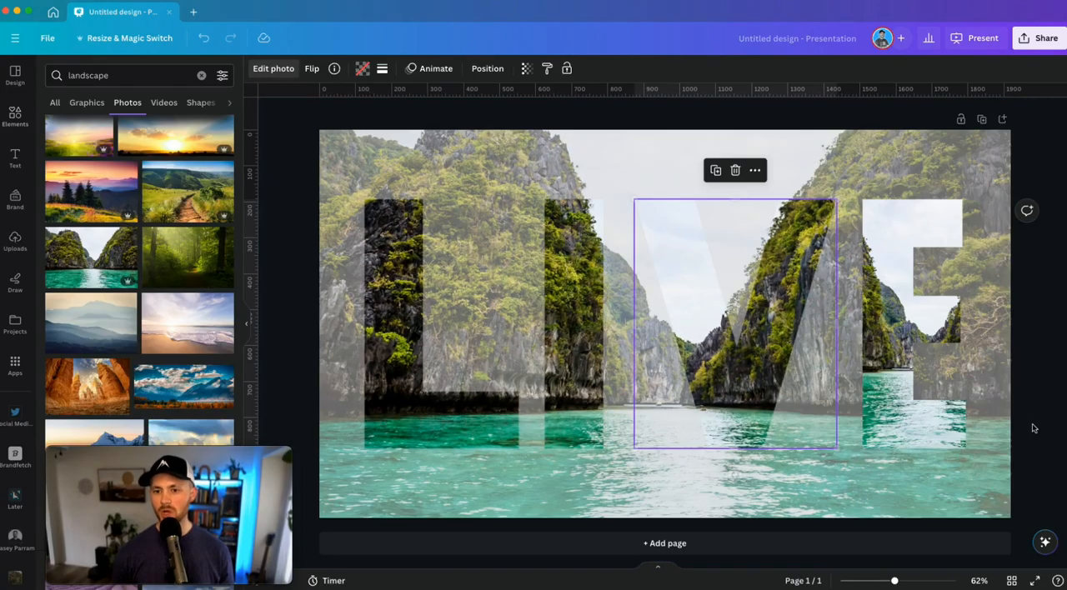
# Move and enlarge the lagoon image inside the E frame until it aligns with the faded background
pyautogui.doubleClick(893, 316)
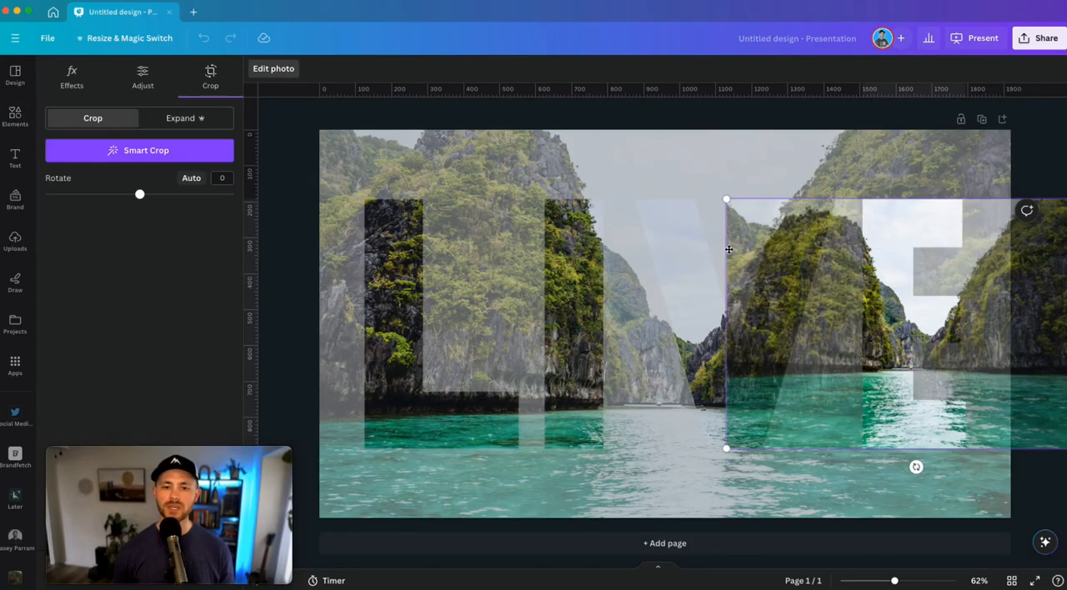
pyautogui.moveTo(853, 267); pyautogui.dragTo(735, 264)
pyautogui.moveTo(631, 199); pyautogui.dragTo(286, 42)
pyautogui.moveTo(464, 286); pyautogui.dragTo(463, 395)
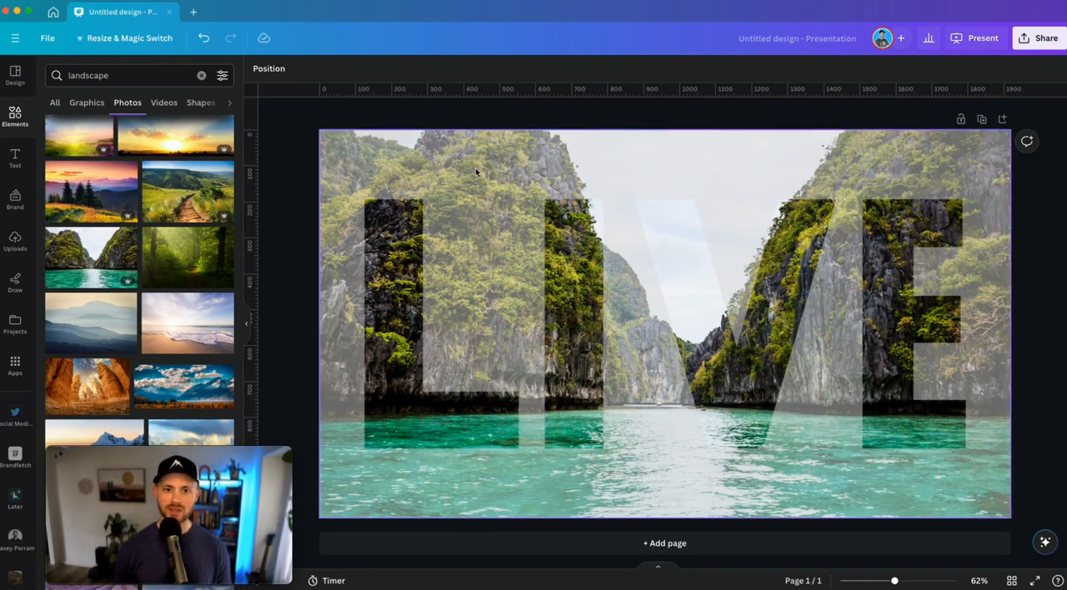
# Add a solid border with a weight of 16 to all four letter frames
pyautogui.click(483, 262)
pyautogui.moveTo(483, 262); pyautogui.dragTo(915, 380)
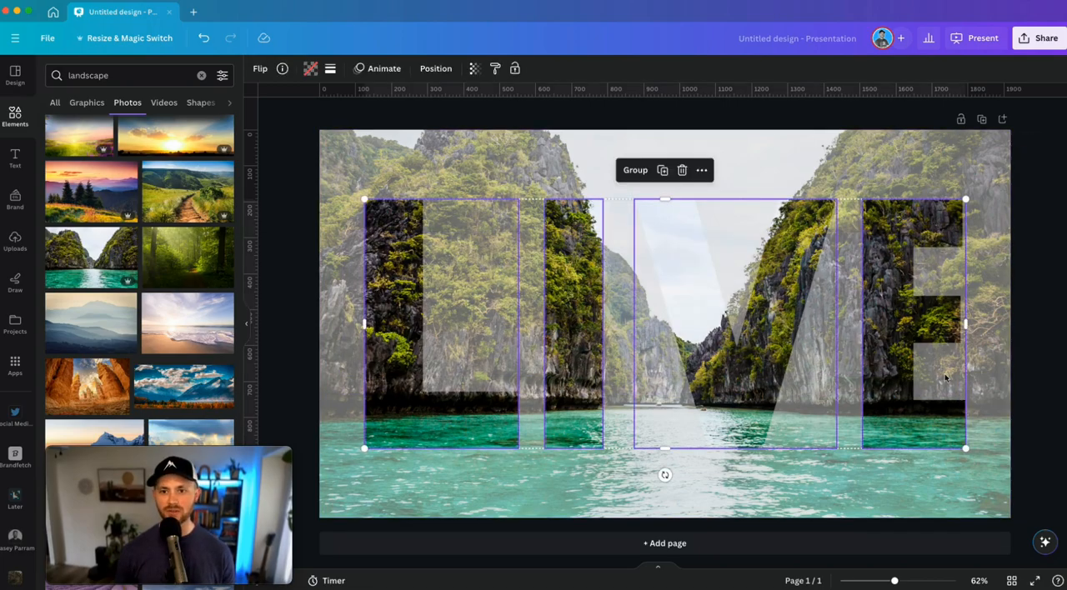
pyautogui.click(330, 68)
pyautogui.click(383, 103)
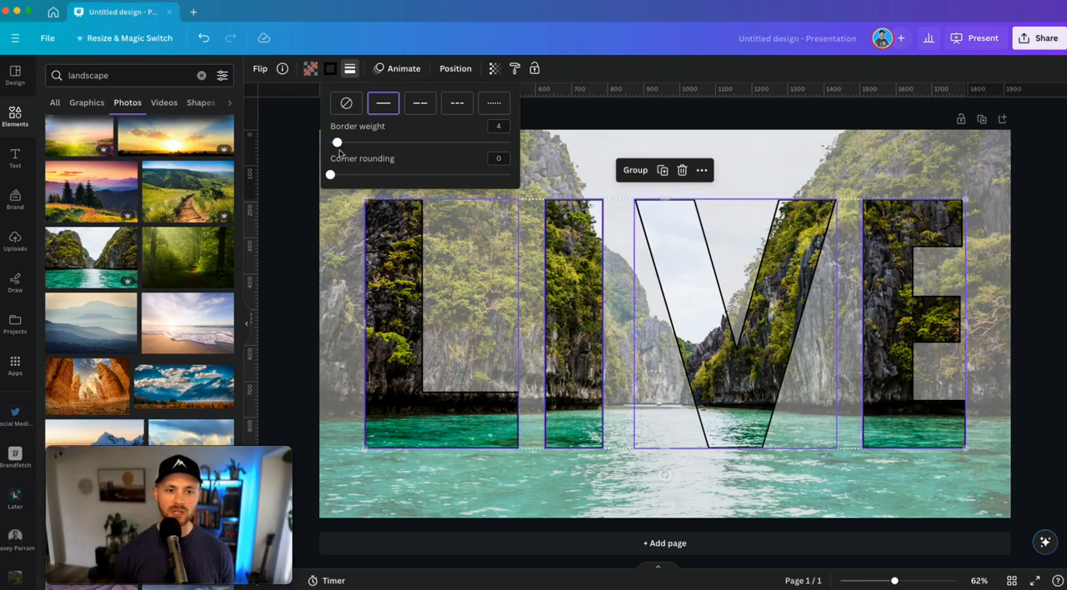
pyautogui.moveTo(338, 143); pyautogui.dragTo(360, 142)
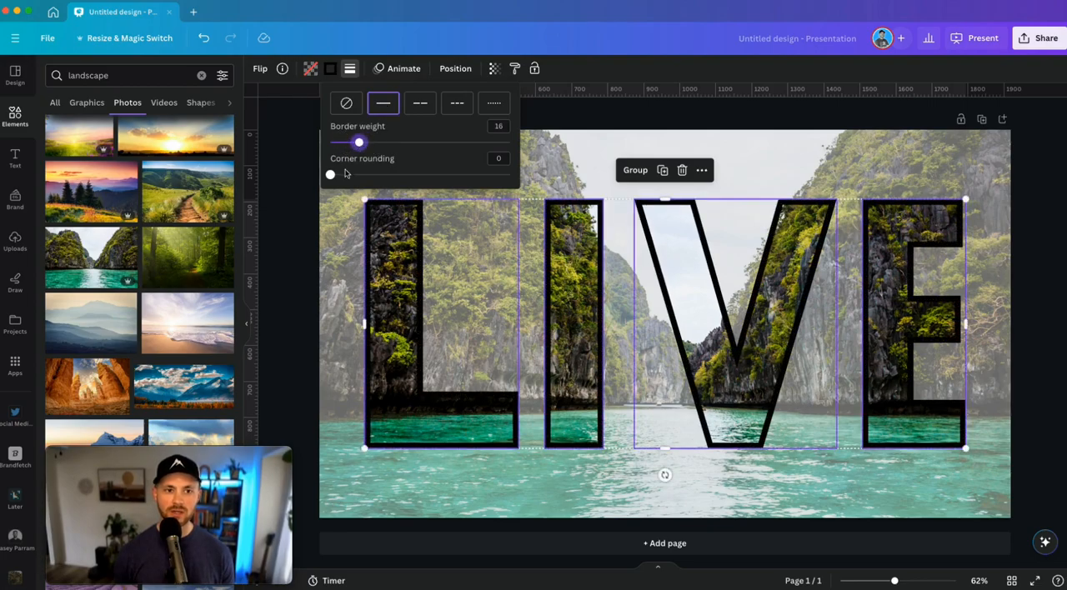
# Try light grey, orange and black as the letters' border colour, and remove the border
pyautogui.click(331, 69)
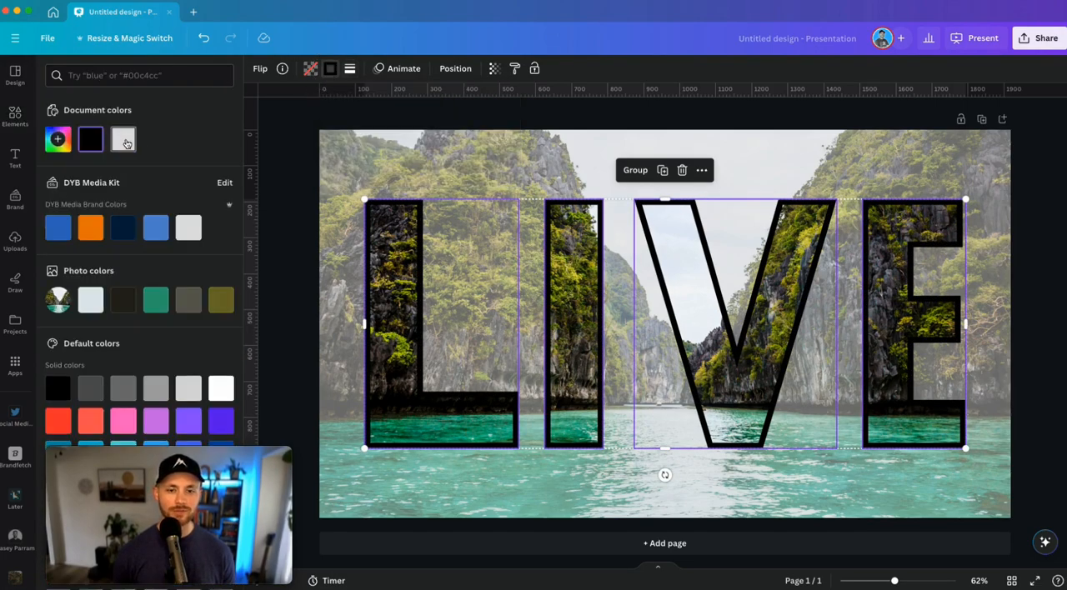
pyautogui.click(124, 139)
pyautogui.click(91, 227)
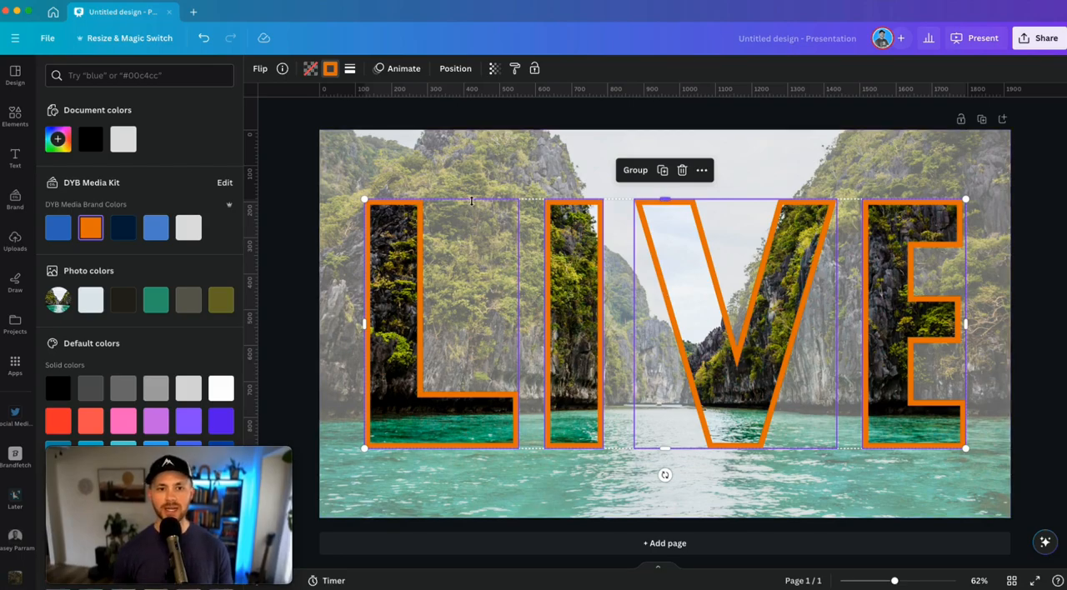
pyautogui.click(91, 140)
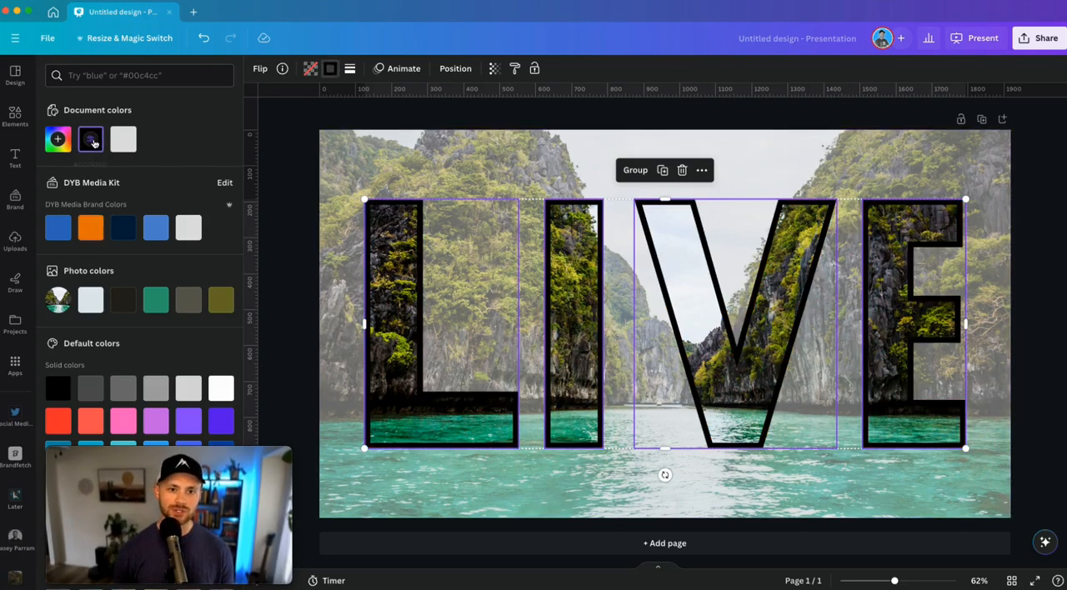
pyautogui.click(348, 68)
pyautogui.click(364, 103)
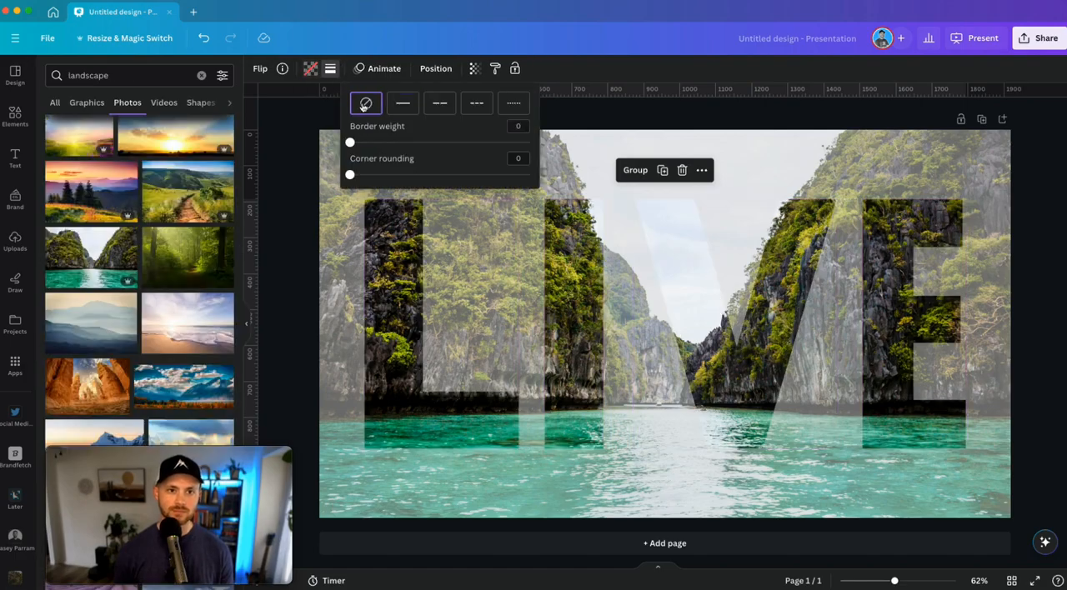
# Delete the faded full-page lagoon photo behind the letters
pyautogui.click(346, 218)
pyautogui.click(345, 217)
pyautogui.press('Delete')
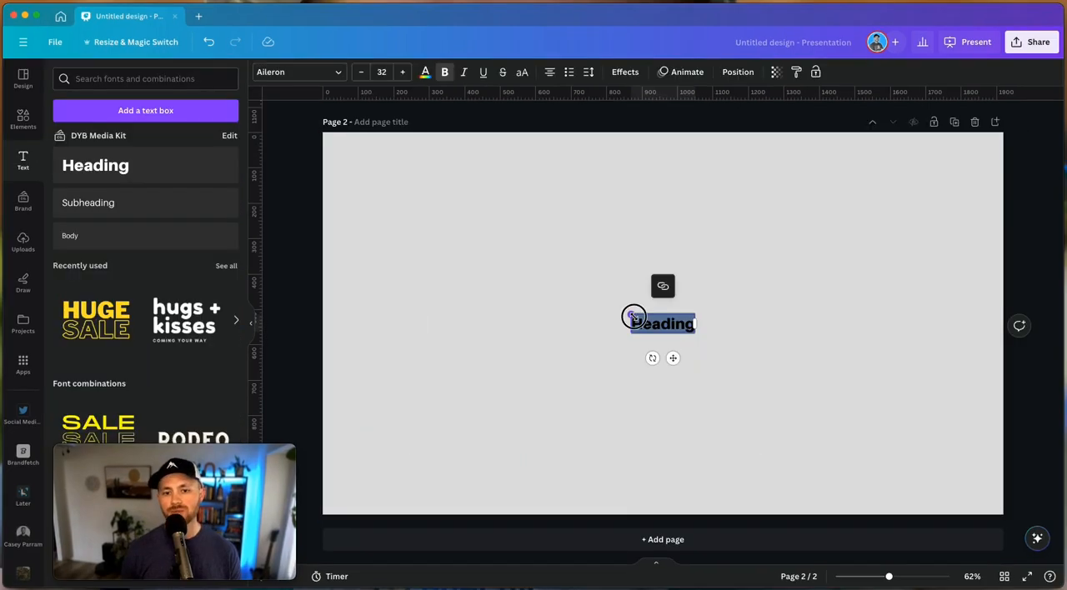
# Add a Heading text box in the middle of a second page and apply the Background text effect
pyautogui.moveTo(634, 316); pyautogui.dragTo(457, 226)
pyautogui.moveTo(601, 286); pyautogui.dragTo(687, 310)
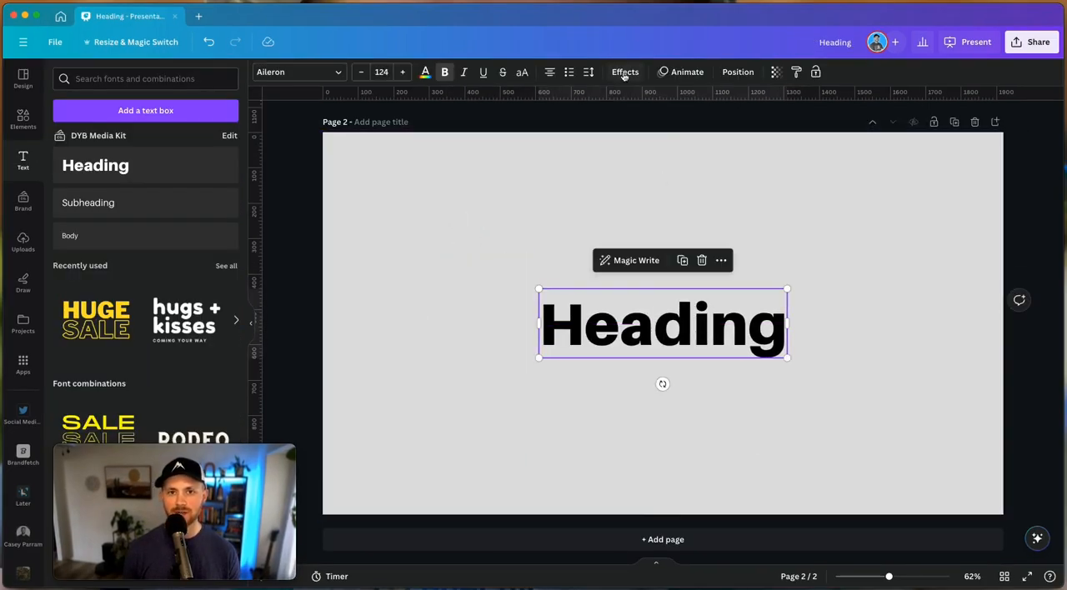
pyautogui.click(624, 72)
pyautogui.click(82, 302)
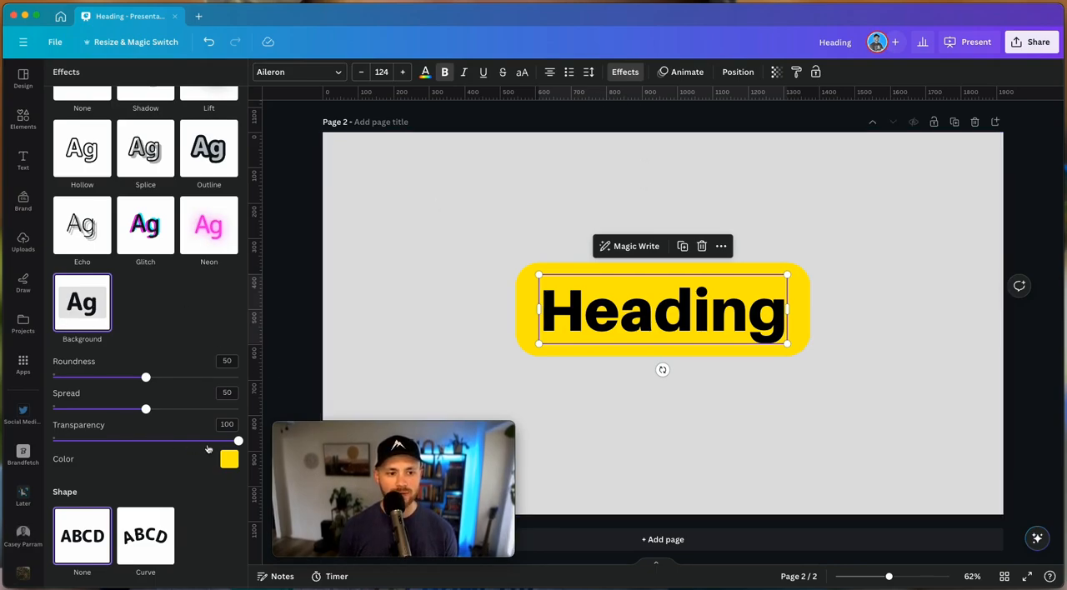
# Set the Heading's background effect transparency to 36 and reduce its roundness and spread
pyautogui.moveTo(238, 442); pyautogui.dragTo(119, 441)
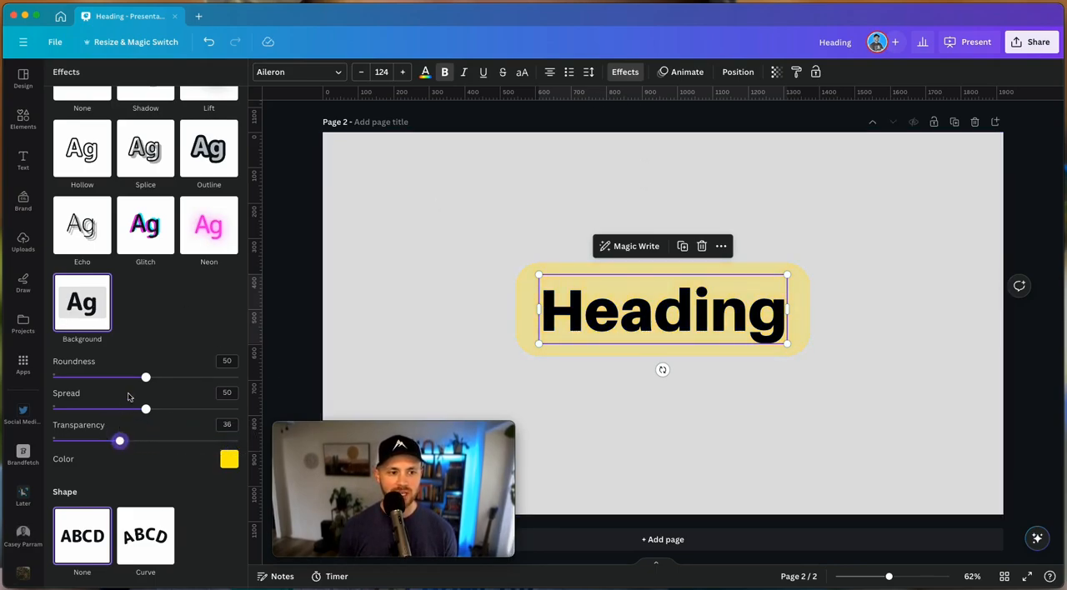
pyautogui.moveTo(146, 377); pyautogui.dragTo(31, 369)
pyautogui.moveTo(146, 409); pyautogui.dragTo(138, 407)
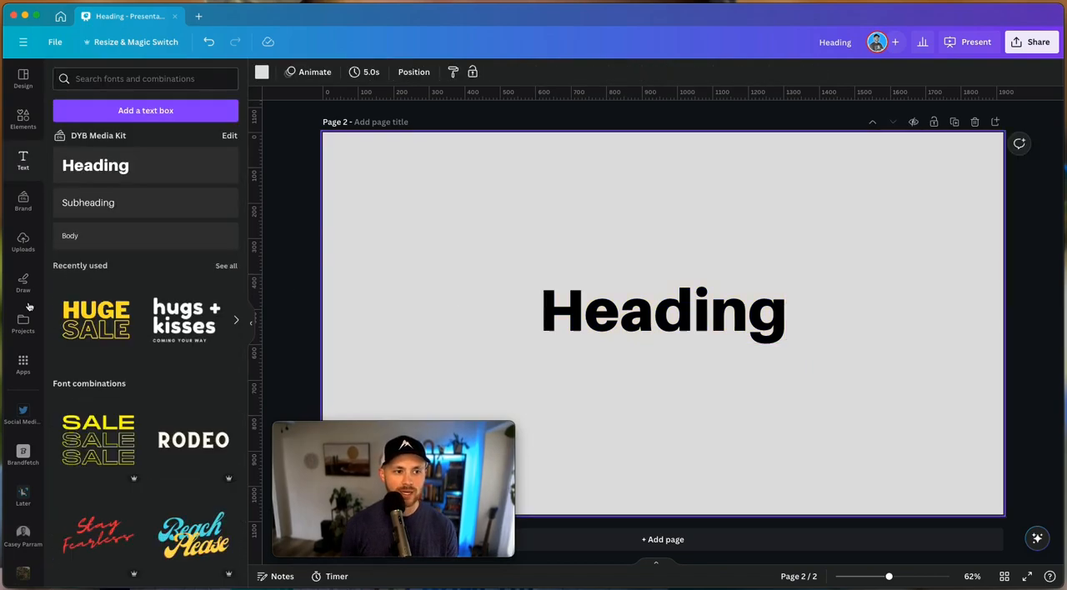
# Draw a cyan highlighter stroke across the whole Heading text
pyautogui.click(23, 282)
pyautogui.click(60, 300)
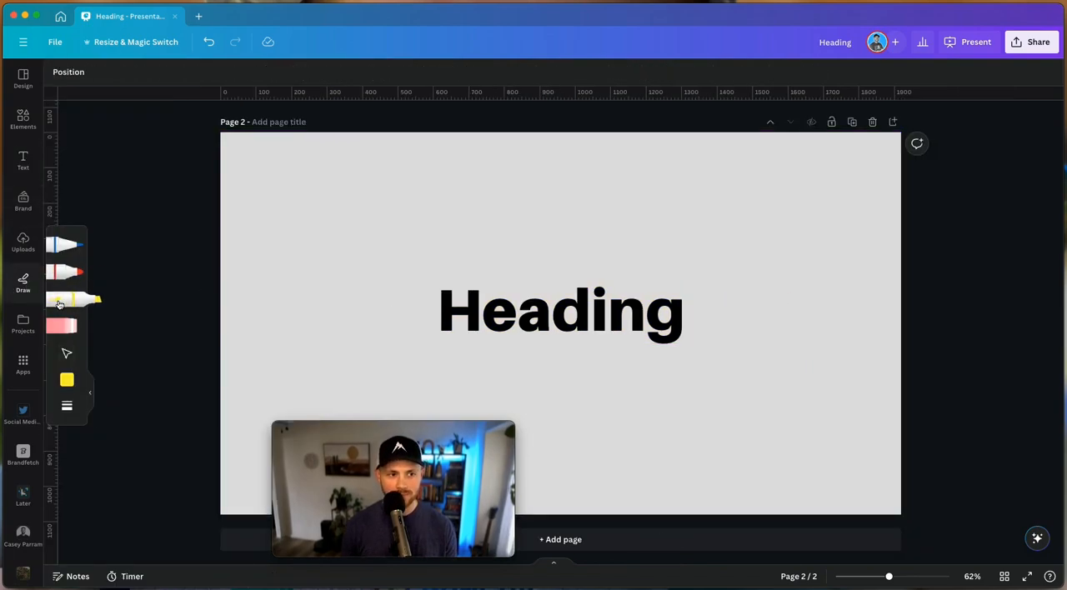
pyautogui.click(68, 379)
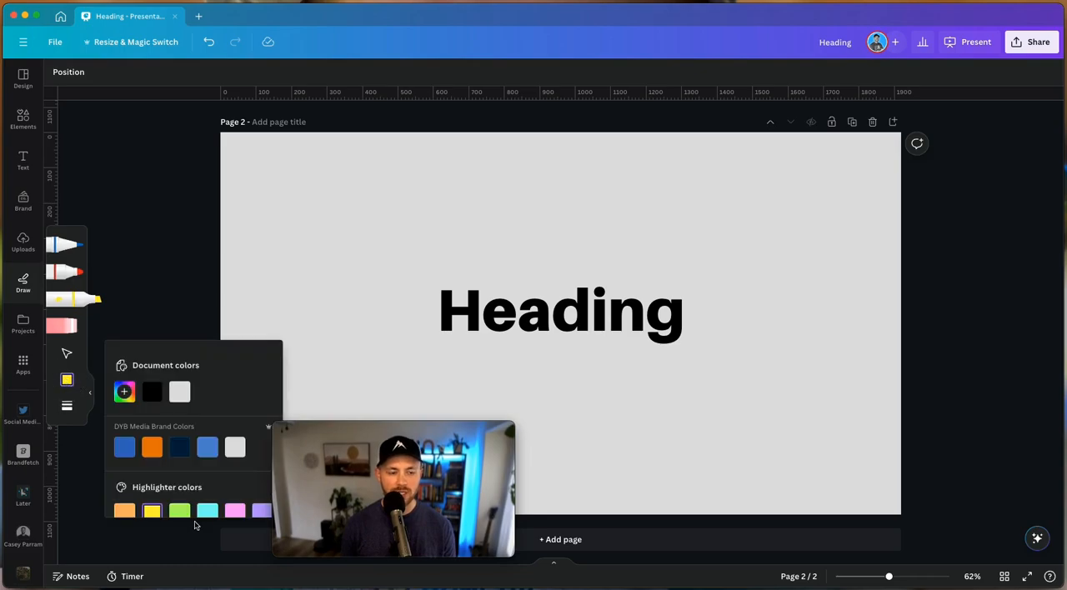
pyautogui.scroll(-1, 183, 480)
pyautogui.click(206, 498)
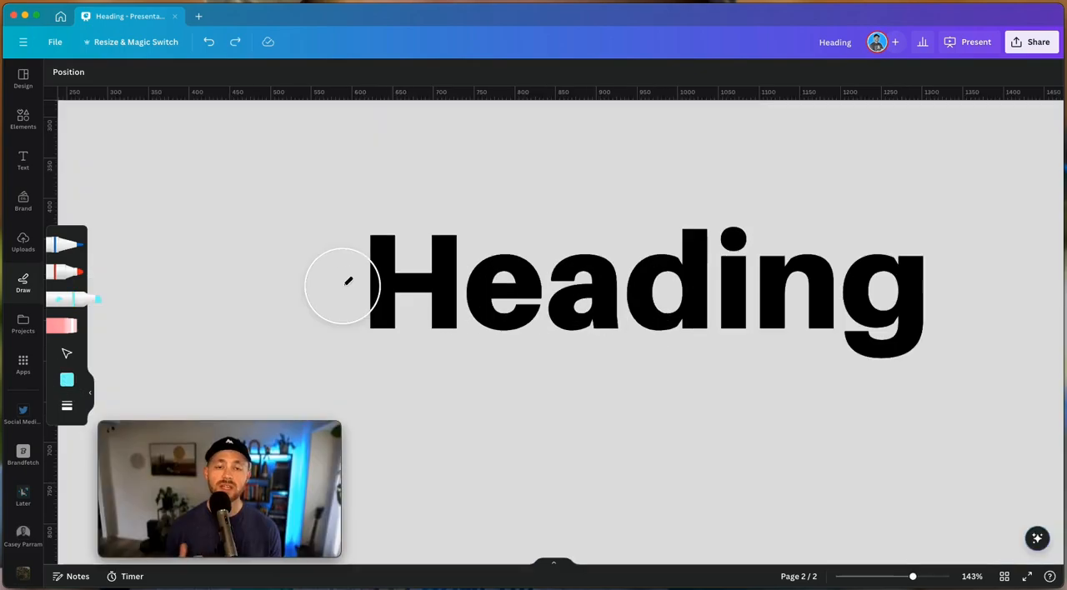
pyautogui.moveTo(345, 287); pyautogui.dragTo(976, 292)
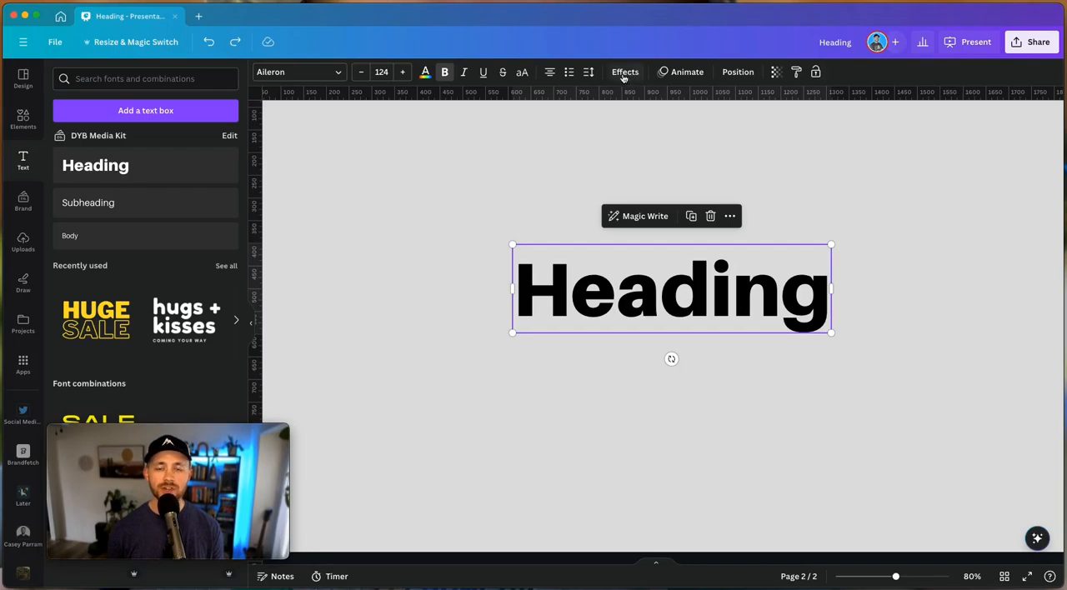
# Apply the Outline effect to the Heading in the brand orange and set its thickness to 25
pyautogui.click(626, 73)
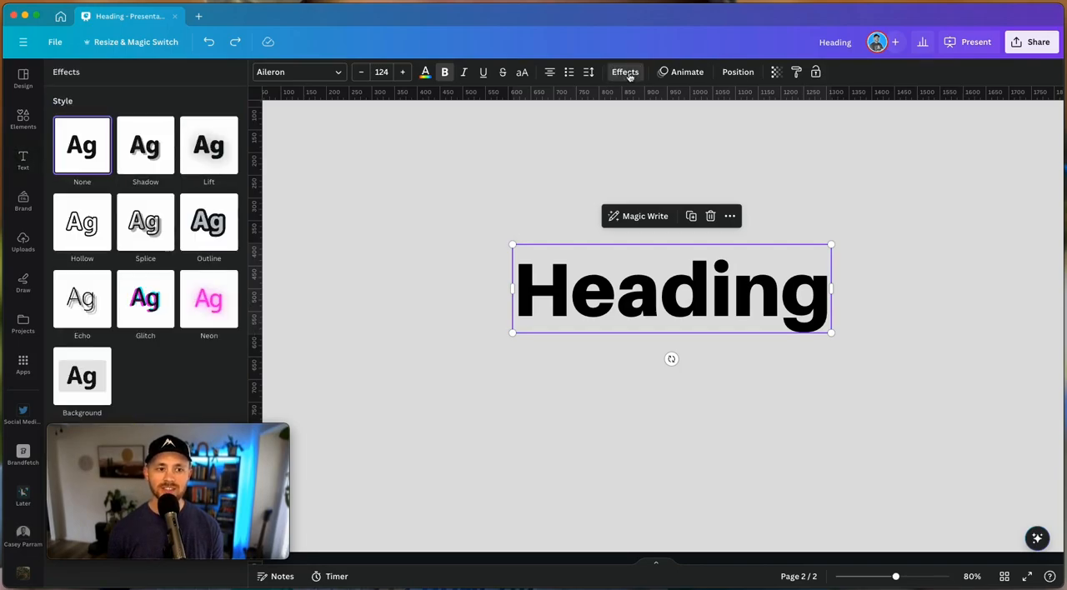
pyautogui.click(207, 225)
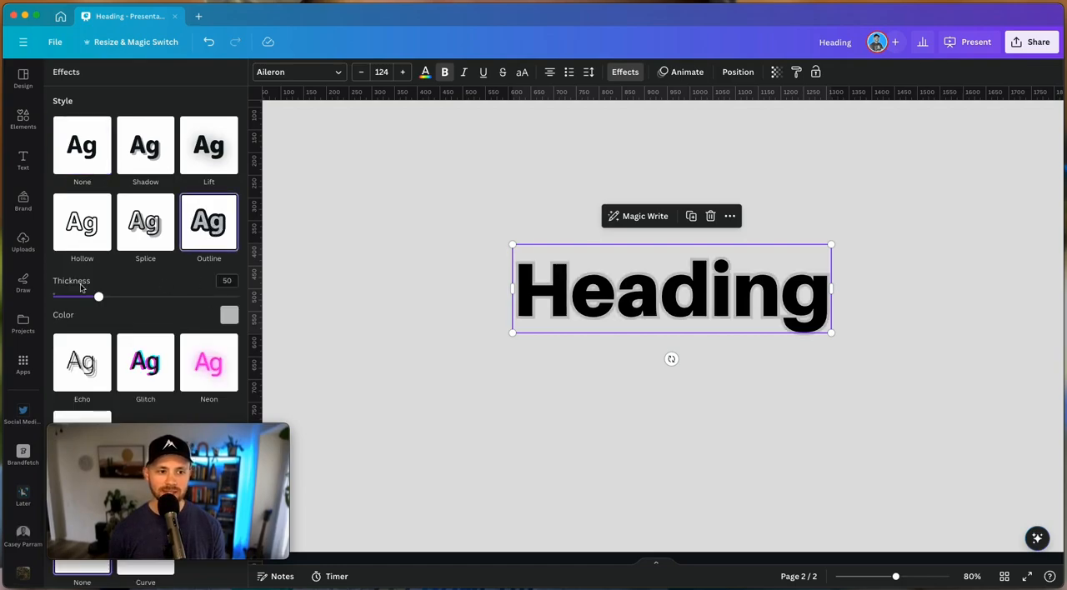
pyautogui.click(230, 317)
pyautogui.scroll(-2, 147, 360)
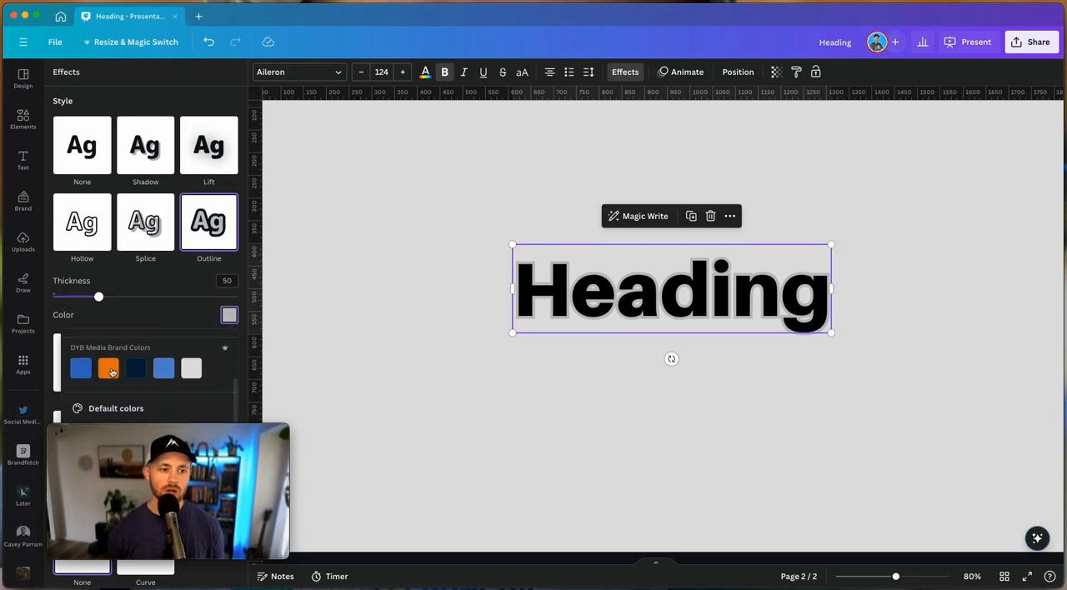
pyautogui.click(108, 368)
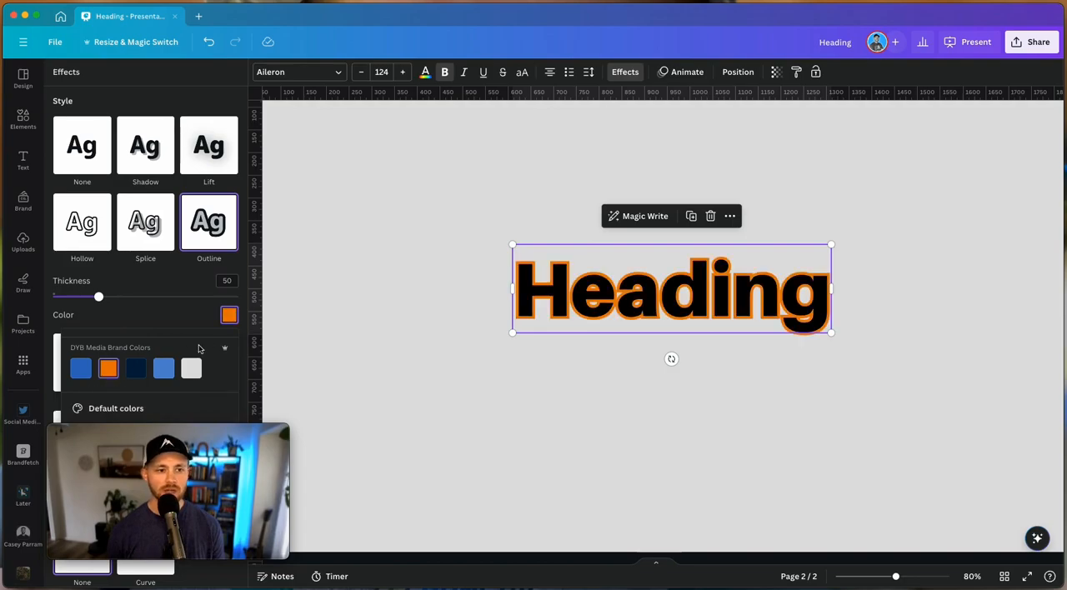
pyautogui.scroll(2, 198, 348)
pyautogui.moveTo(98, 297); pyautogui.dragTo(75, 298)
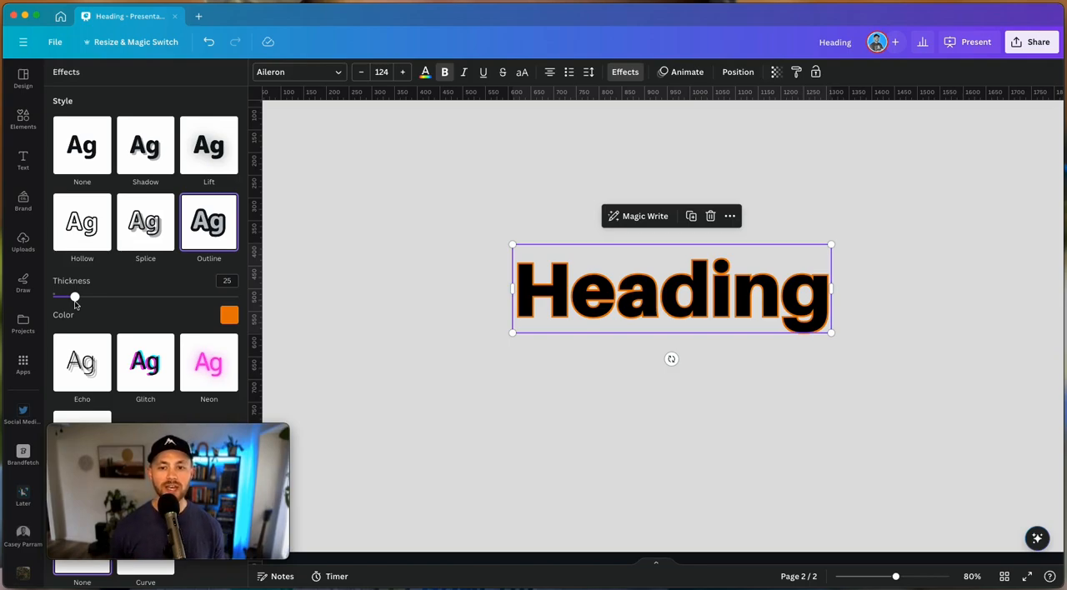
# Change the Heading's outline colour to black and reduce the outline thickness
pyautogui.click(229, 314)
pyautogui.click(109, 377)
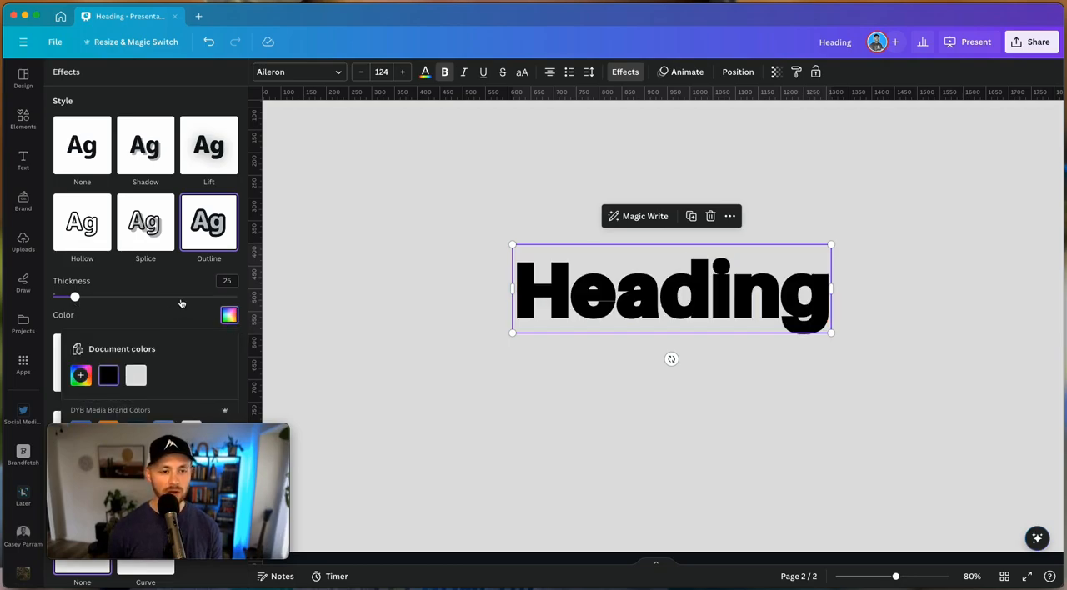
pyautogui.moveTo(75, 297)
pyautogui.mouseDown()
pyautogui.moveTo(58, 297)
pyautogui.moveTo(84, 299)
pyautogui.moveTo(52, 298)
pyautogui.moveTo(252, 316)
pyautogui.moveTo(200, 297)
pyautogui.moveTo(57, 299)
pyautogui.moveTo(67, 301)
pyautogui.mouseUp()
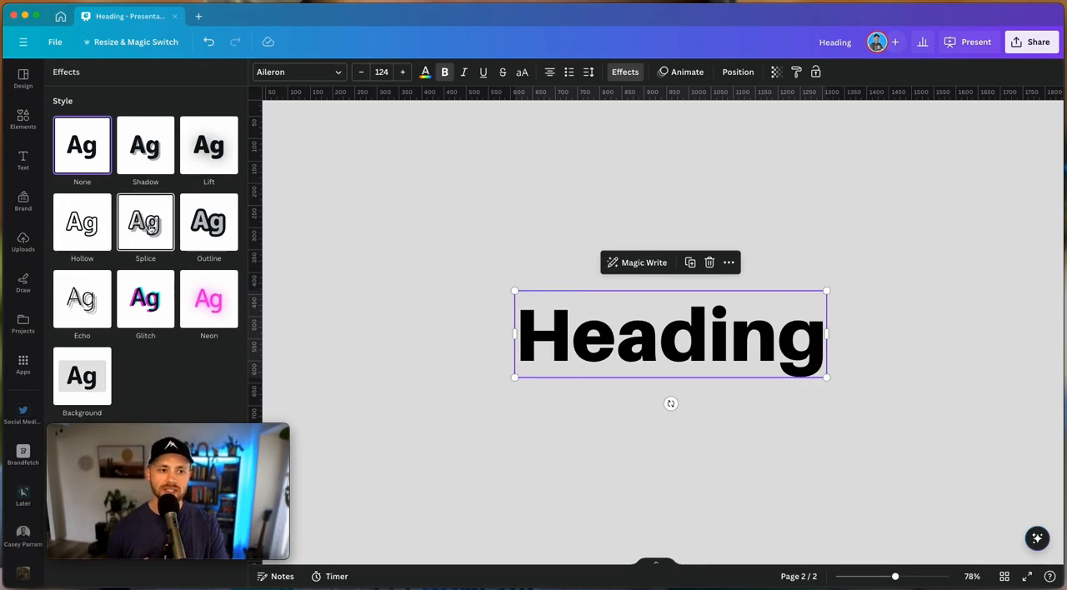
# Apply the Hollow effect to the Heading and enlarge it to font size 209, repositioned around the middle of the page
pyautogui.click(76, 235)
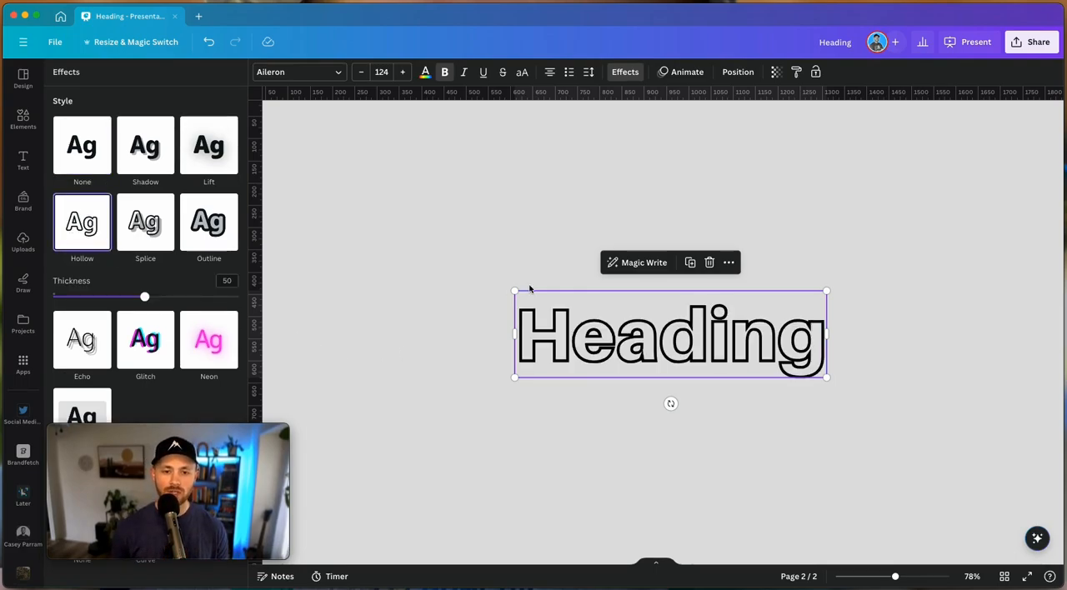
pyautogui.moveTo(514, 291); pyautogui.dragTo(304, 201)
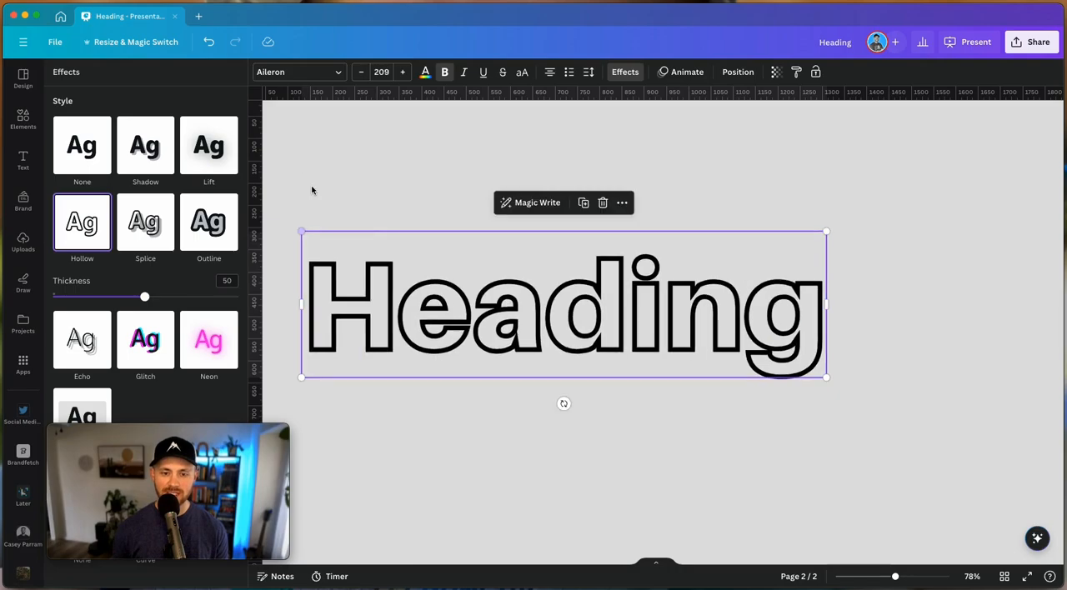
pyautogui.moveTo(528, 307); pyautogui.dragTo(632, 319)
# Try the Outline effect on the enlarged Heading, and return to the Hollow effect with a thickness of 34
pyautogui.click(219, 225)
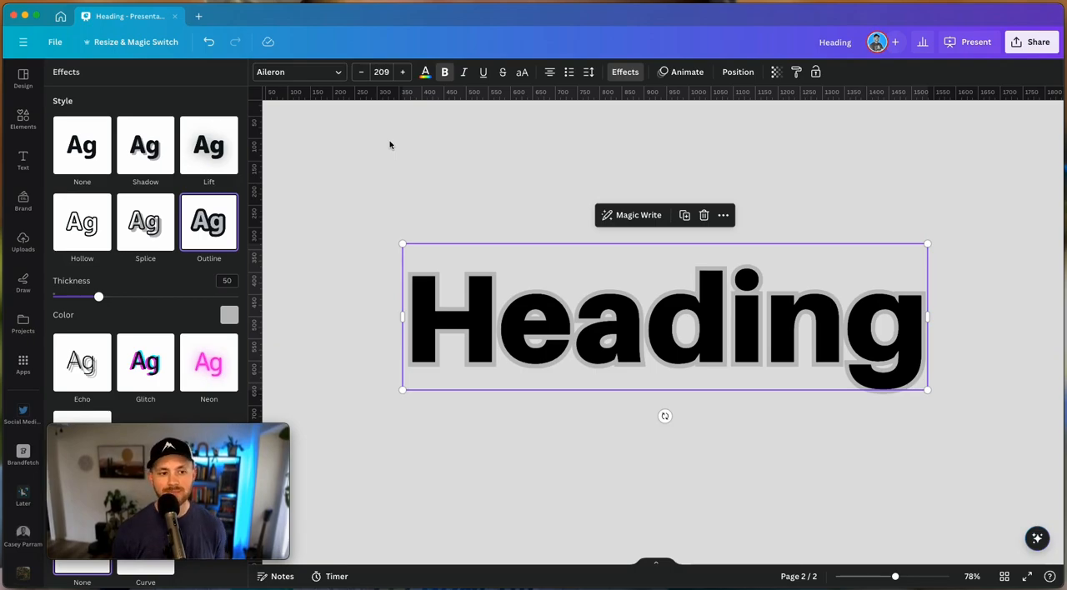
pyautogui.click(91, 200)
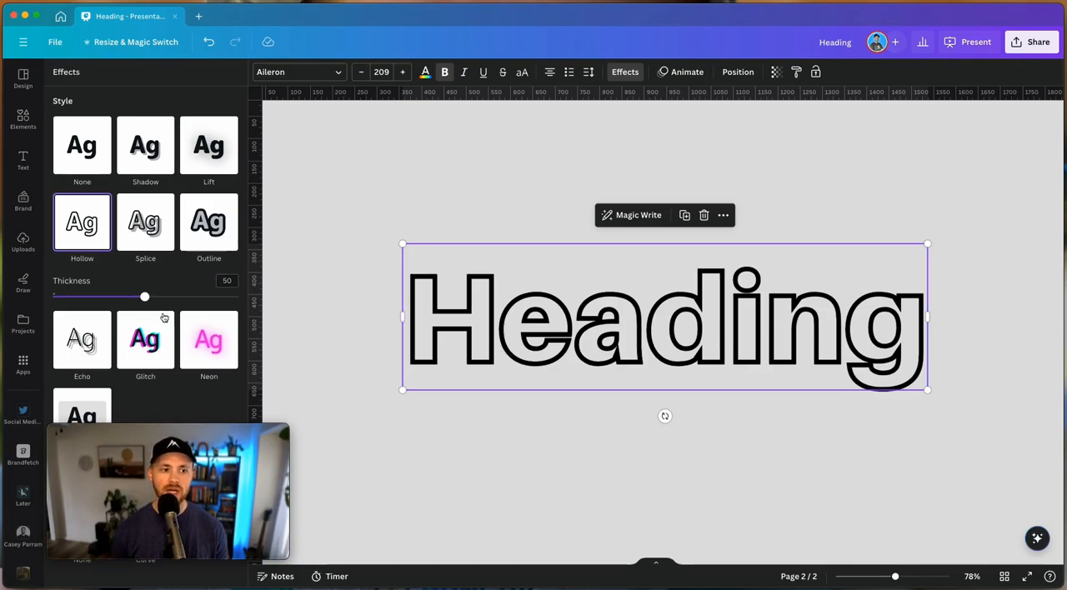
pyautogui.moveTo(144, 297); pyautogui.dragTo(114, 296)
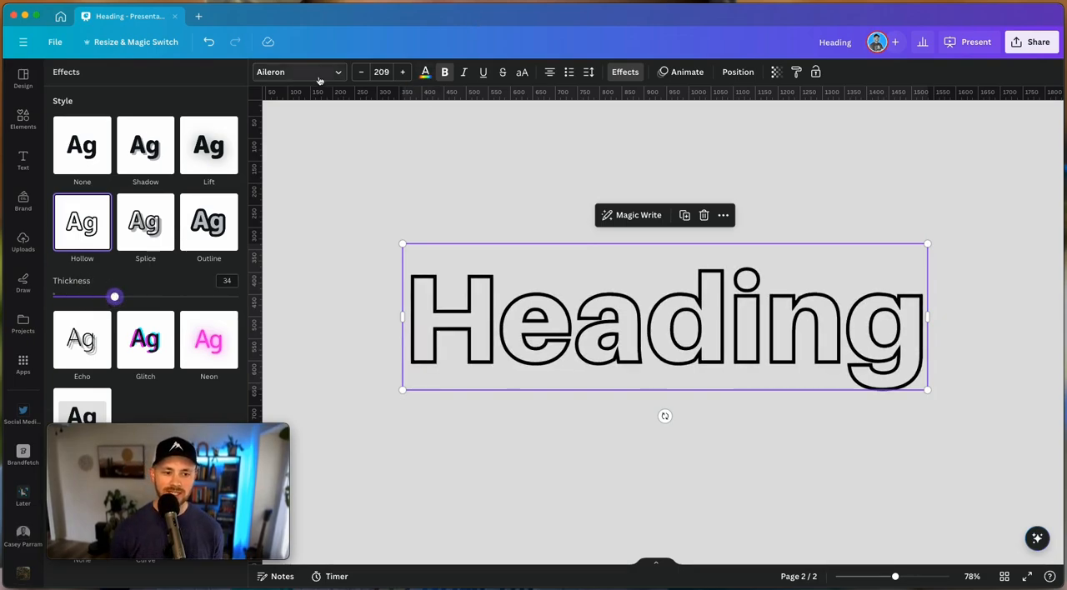
# Apply the Splice effect to the Heading with thickness 38, offset 56 and direction 82
pyautogui.click(149, 232)
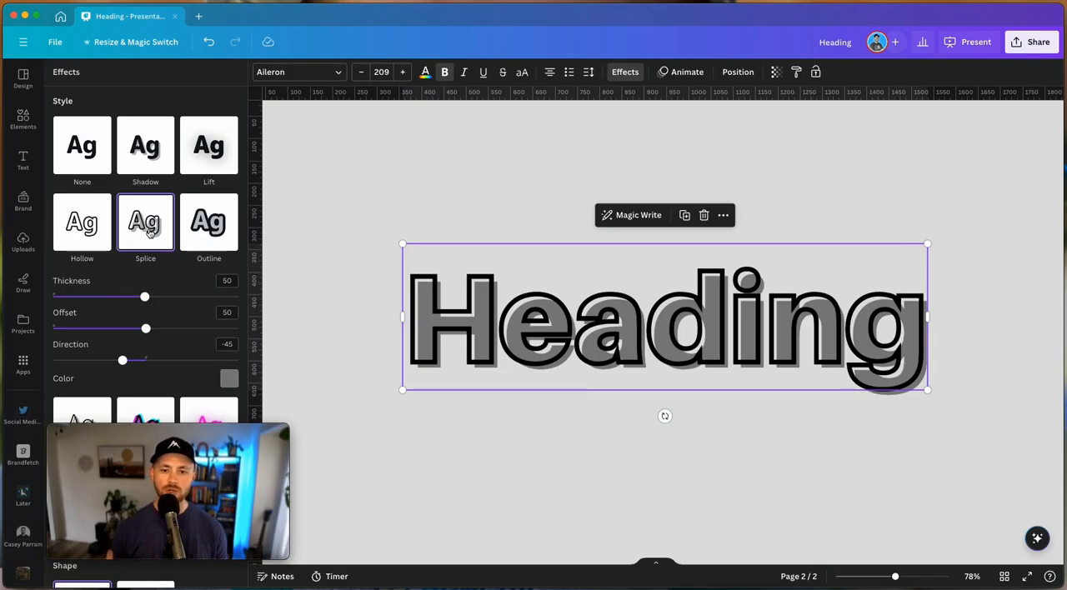
pyautogui.moveTo(144, 297)
pyautogui.mouseDown()
pyautogui.moveTo(121, 298)
pyautogui.moveTo(153, 327)
pyautogui.moveTo(214, 329)
pyautogui.moveTo(158, 334)
pyautogui.moveTo(219, 331)
pyautogui.moveTo(157, 330)
pyautogui.mouseUp()
pyautogui.moveTo(124, 361); pyautogui.dragTo(186, 362)
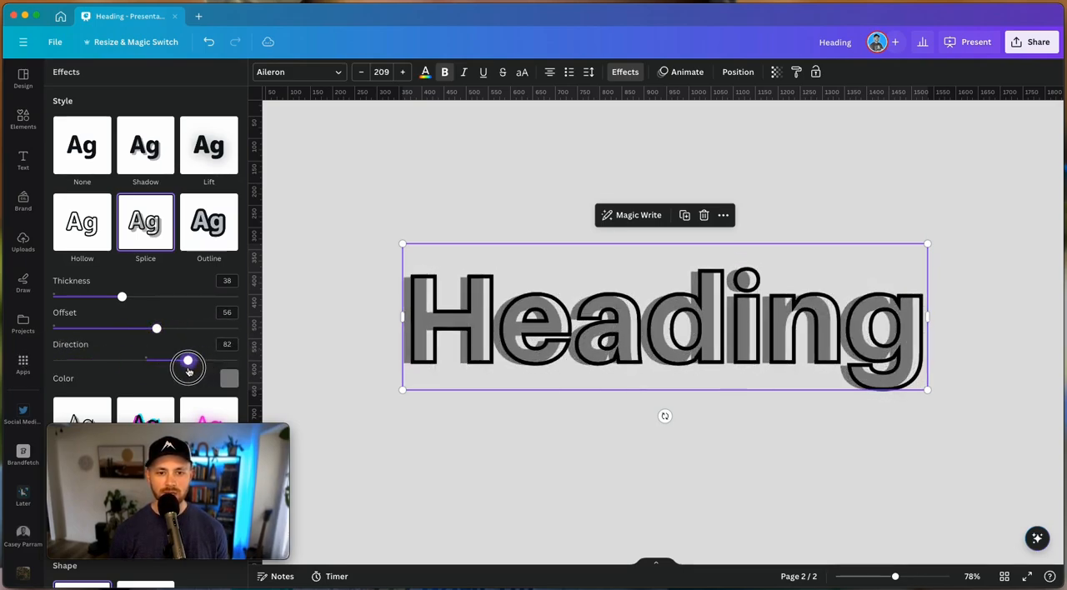
# Change the Splice colour to a lighter grey and set its direction to -46
pyautogui.click(229, 378)
pyautogui.click(166, 327)
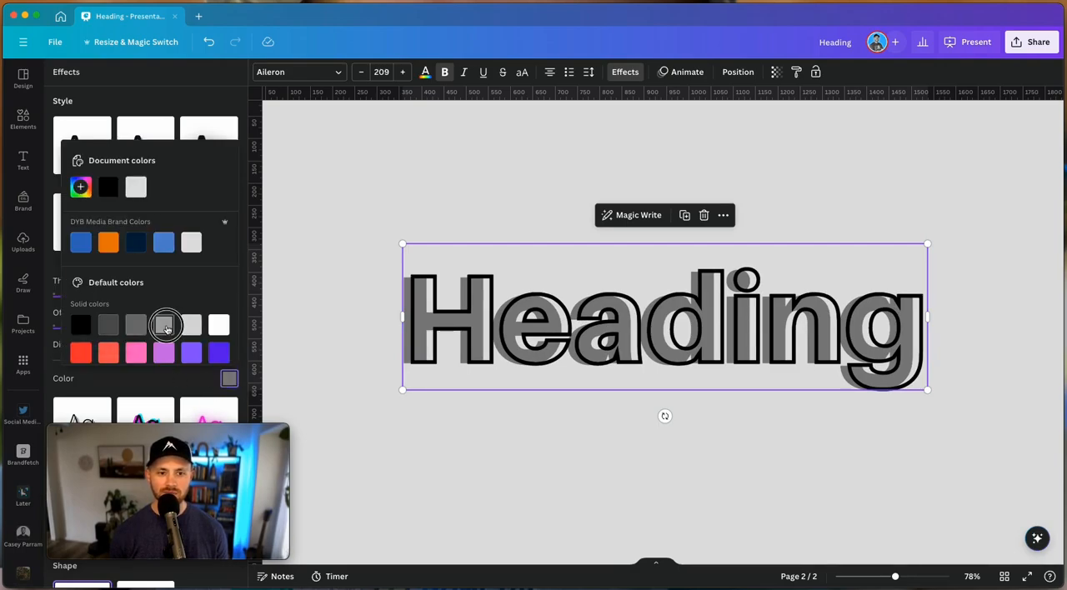
pyautogui.click(190, 382)
pyautogui.moveTo(189, 361); pyautogui.dragTo(122, 364)
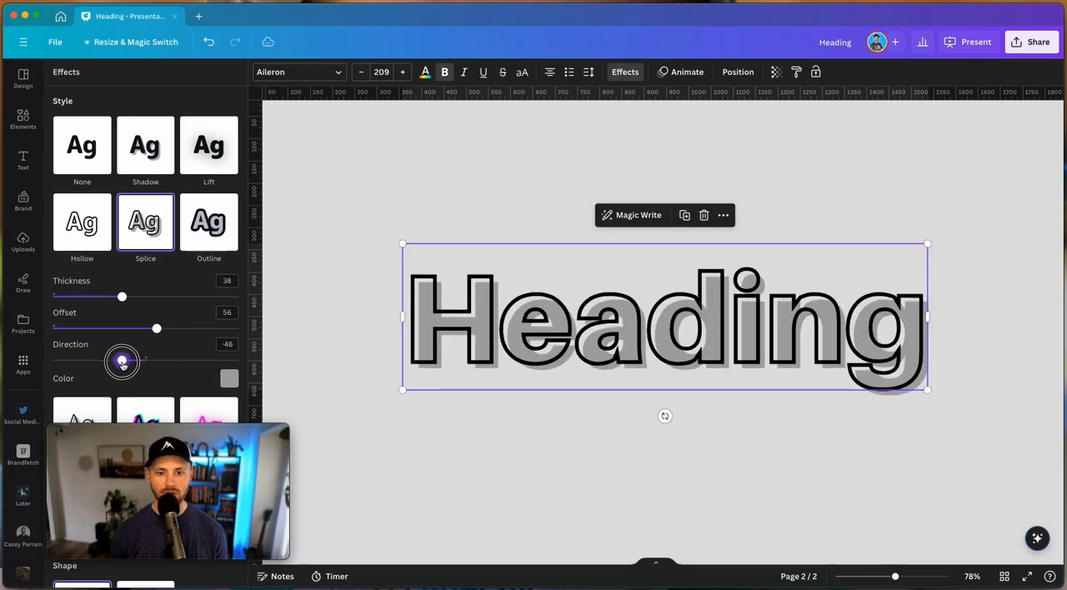
# Apply the Echo effect to the Heading with offset 31 and direction -54
pyautogui.scroll(-2, 117, 250)
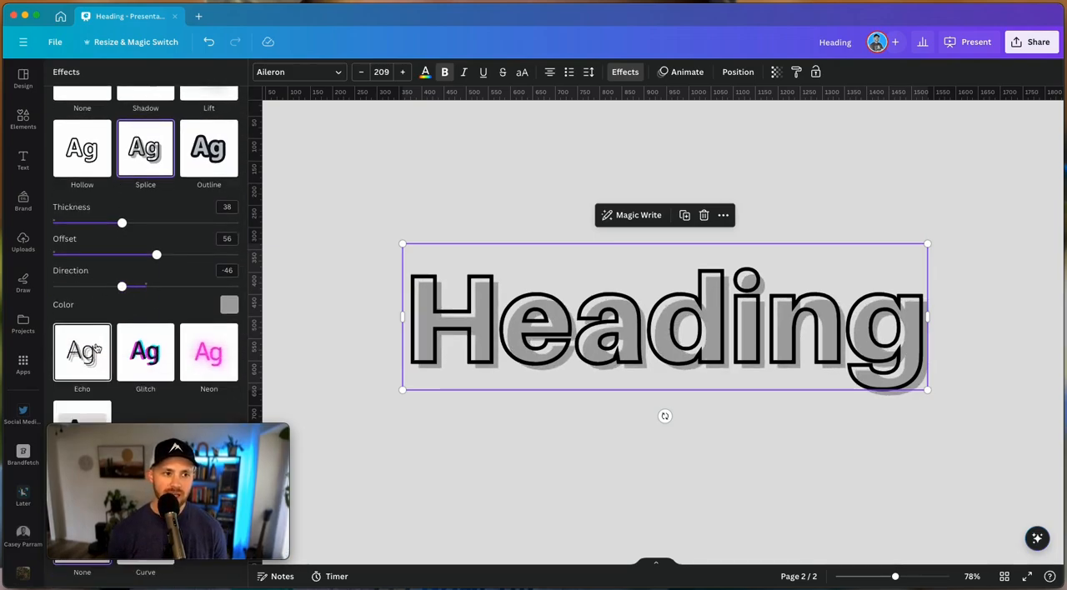
pyautogui.click(96, 349)
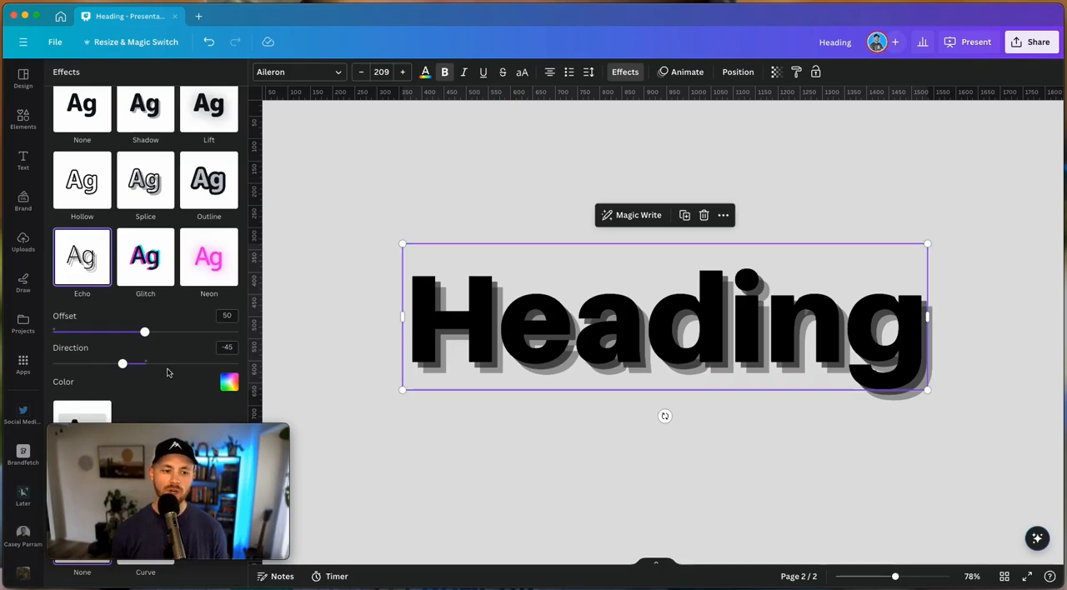
pyautogui.moveTo(122, 363)
pyautogui.mouseDown()
pyautogui.moveTo(95, 365)
pyautogui.moveTo(118, 365)
pyautogui.mouseUp()
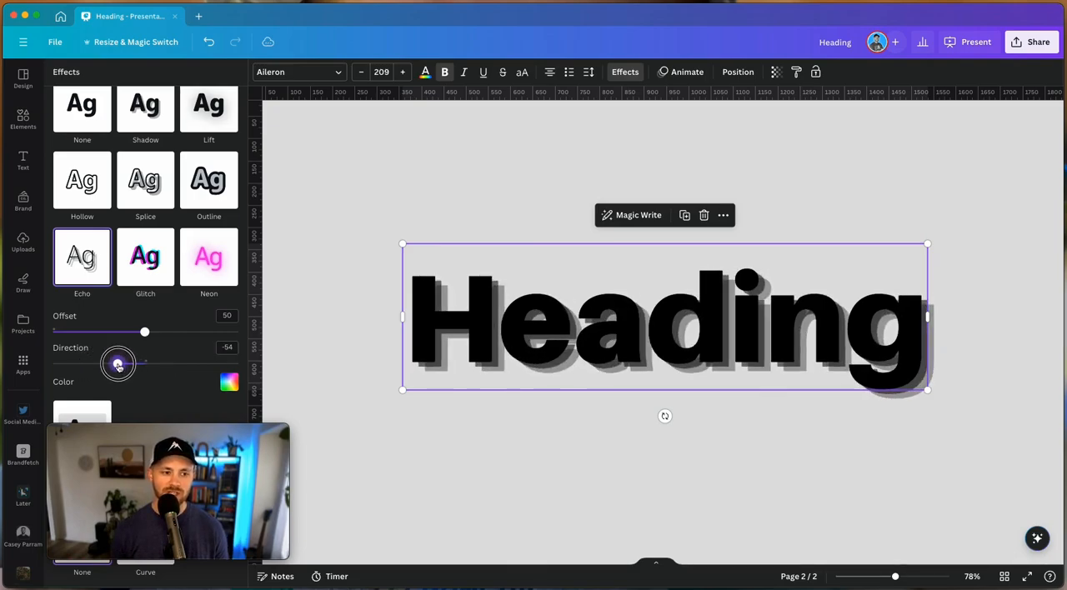
pyautogui.moveTo(145, 332); pyautogui.dragTo(108, 353)
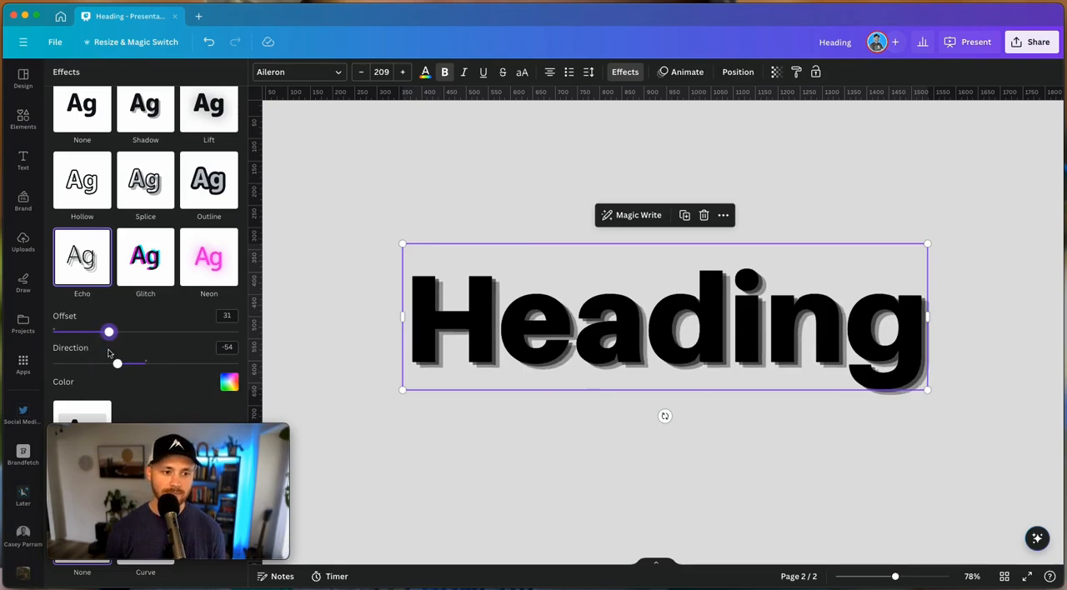
# Try the brand orange as the Echo colour, and set it to the lighter brand blue
pyautogui.click(229, 382)
pyautogui.click(109, 246)
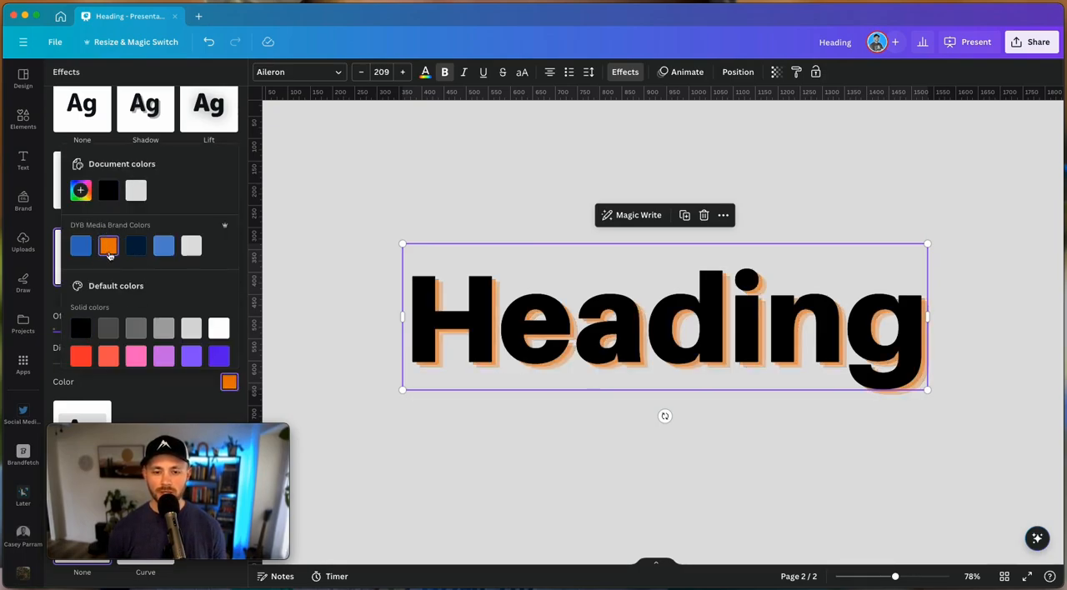
pyautogui.click(163, 248)
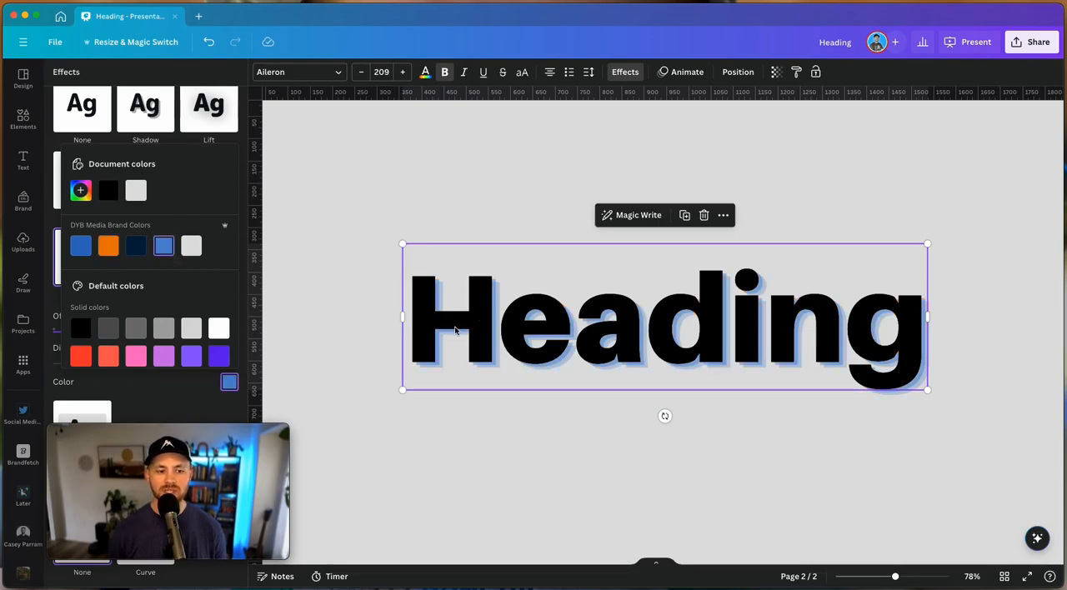
pyautogui.click(192, 284)
# Apply the Glitch effect to the Heading, try the cyan and red colour pair, and set offset 61 and direction 45
pyautogui.click(153, 306)
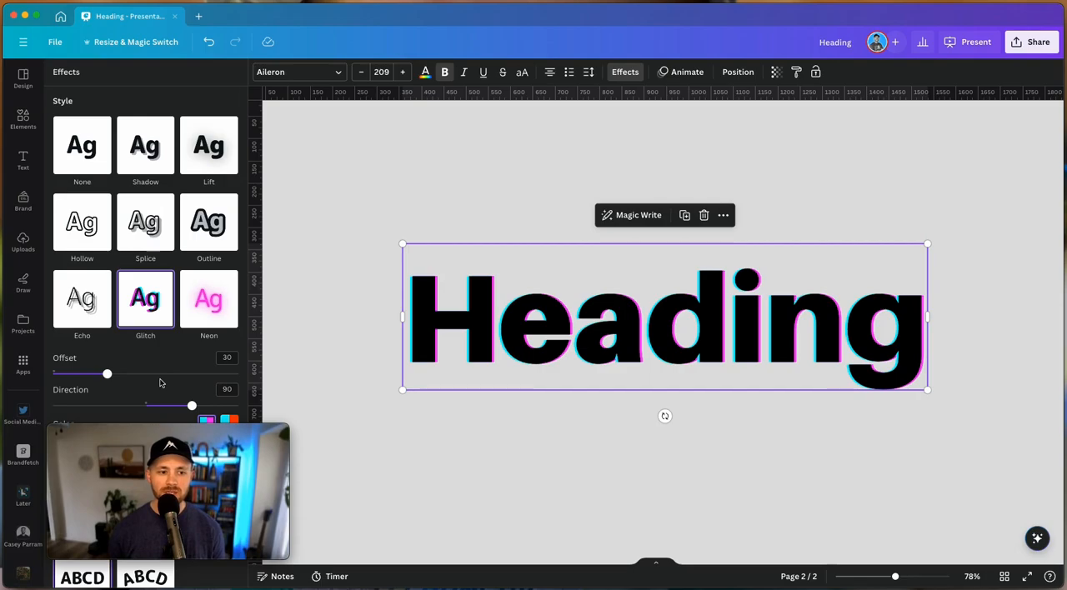
pyautogui.scroll(-2, 141, 332)
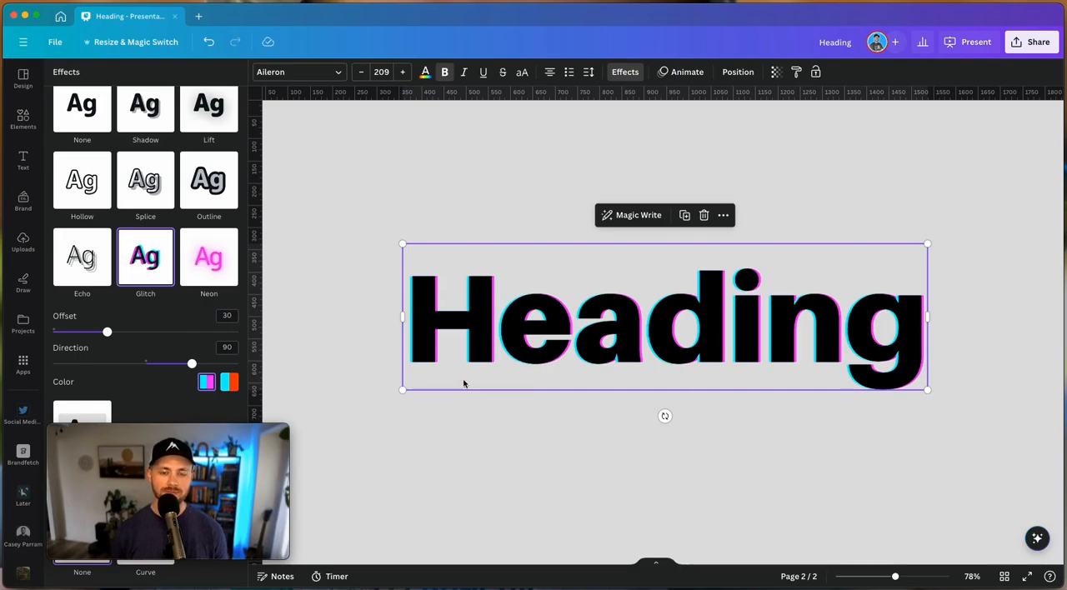
pyautogui.click(230, 386)
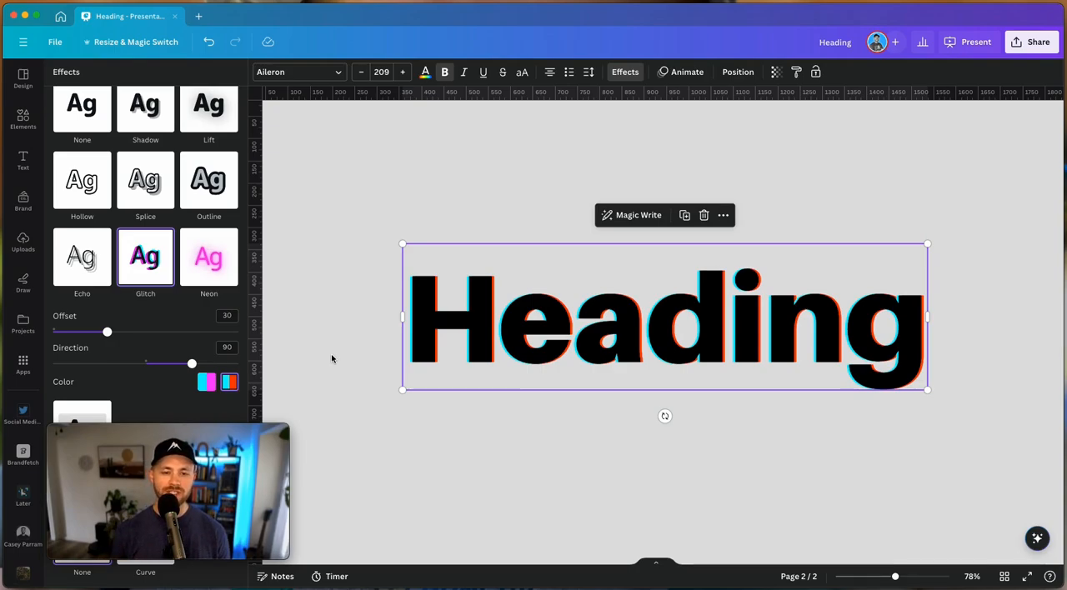
pyautogui.moveTo(107, 332); pyautogui.dragTo(68, 332)
pyautogui.moveTo(192, 365); pyautogui.dragTo(157, 369)
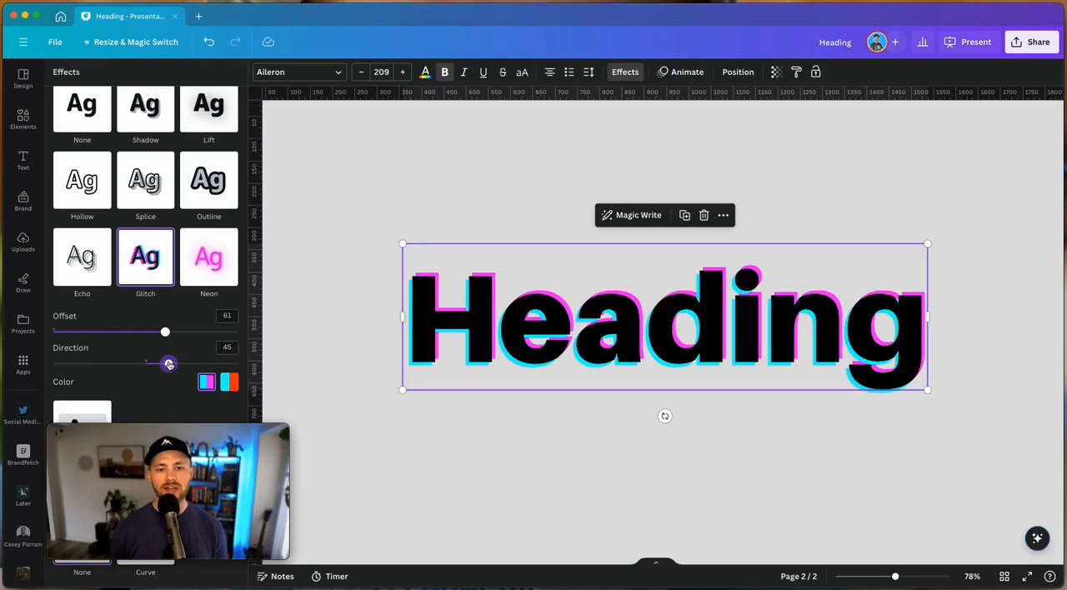
# Apply the Neon effect to the Heading at intensity 1 and recolour the text in the lighter brand blue
pyautogui.click(208, 257)
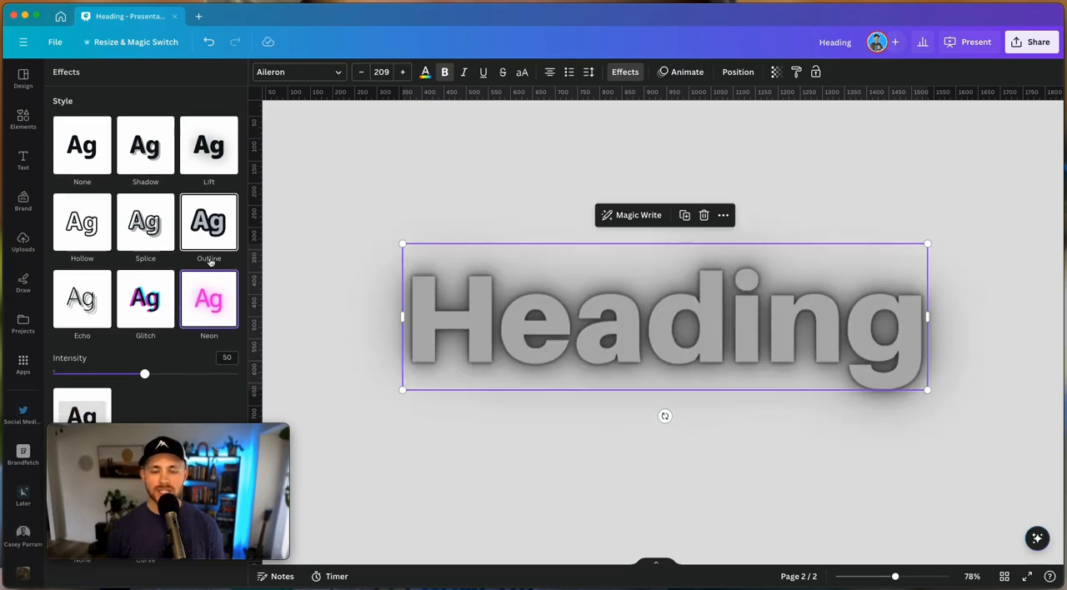
pyautogui.moveTo(147, 375); pyautogui.dragTo(25, 374)
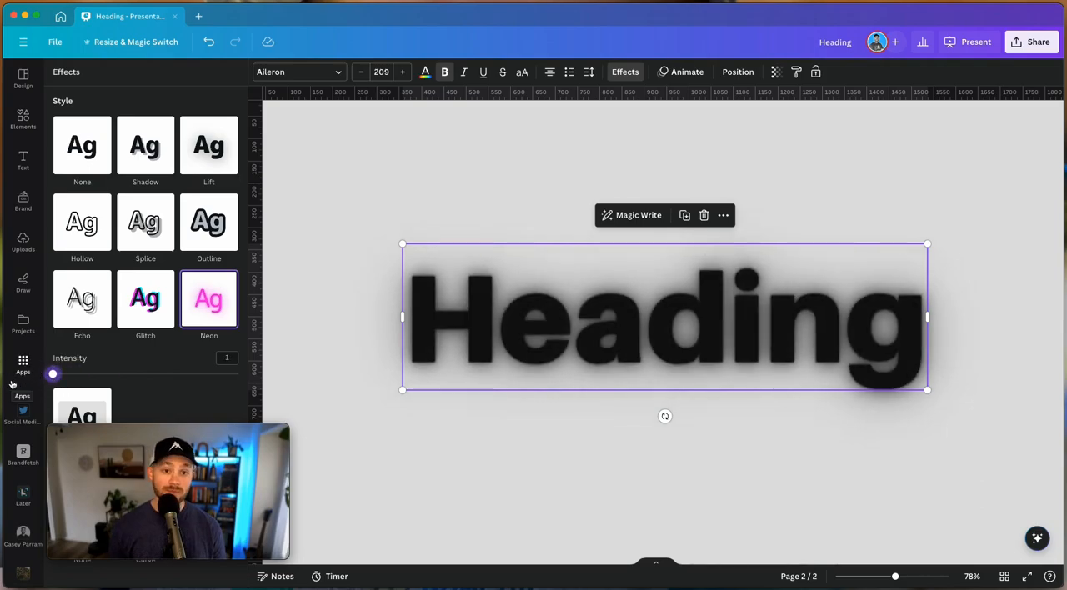
pyautogui.click(424, 72)
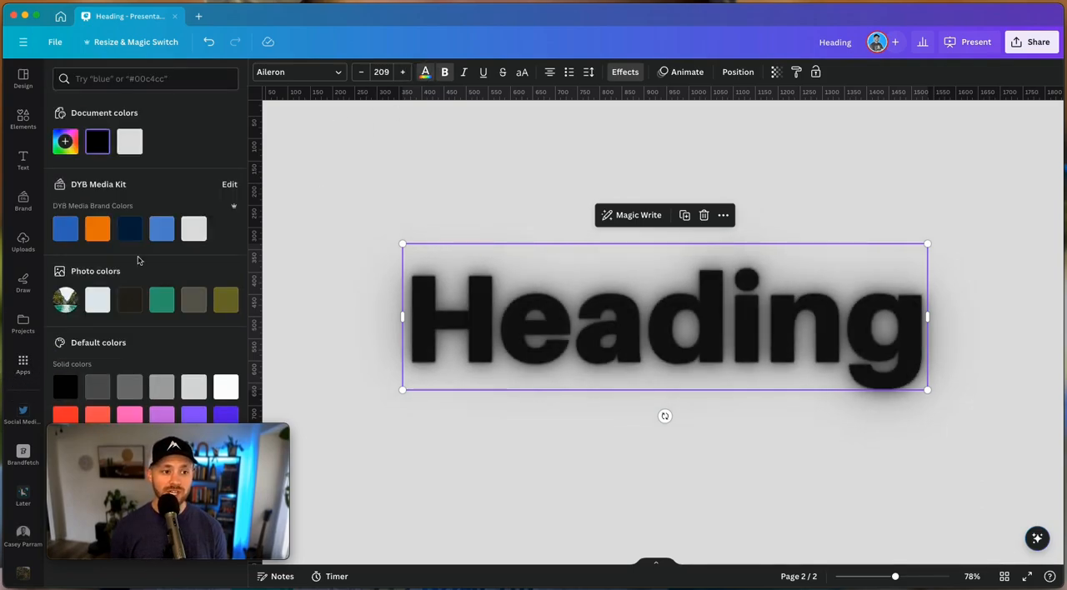
pyautogui.click(98, 228)
pyautogui.click(162, 231)
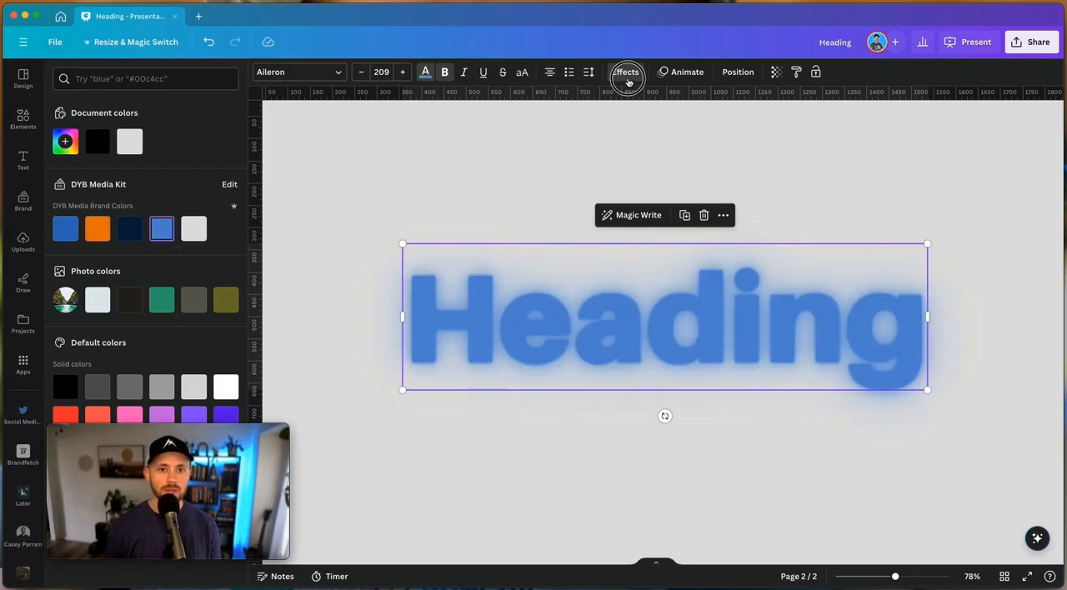
pyautogui.click(624, 72)
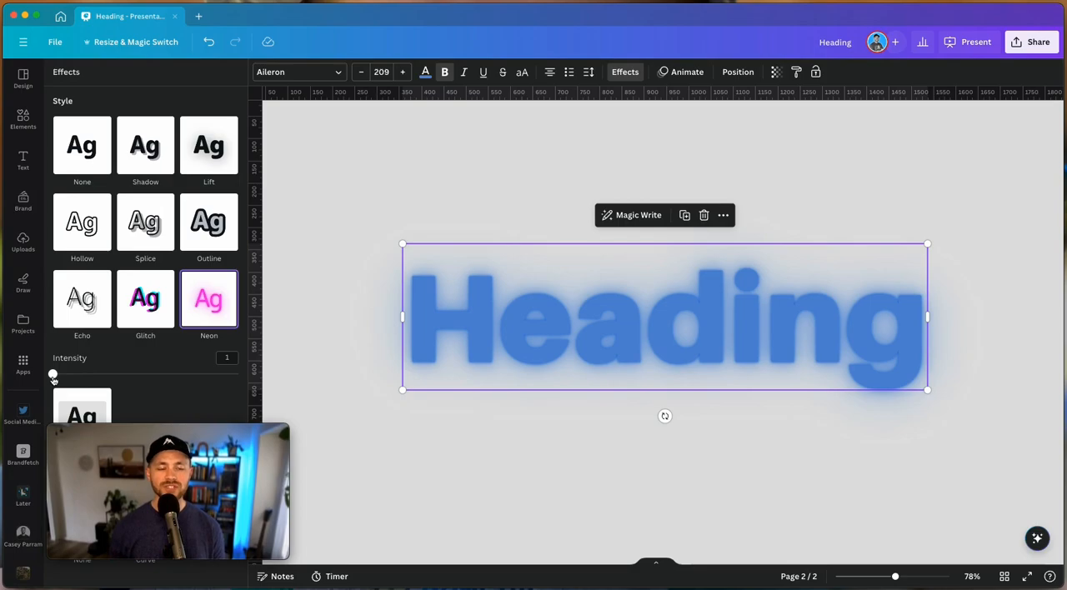
# Set the Neon intensity to 100 and overlay a black copy of the Heading with no effect on the glowing text
pyautogui.moveTo(52, 377); pyautogui.dragTo(258, 373)
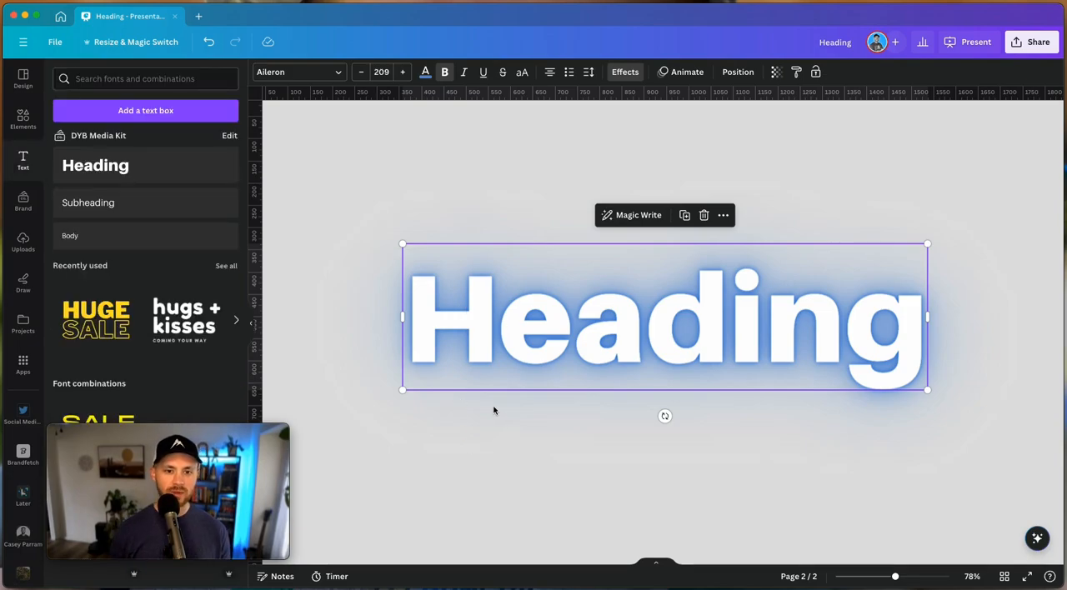
pyautogui.click(539, 358)
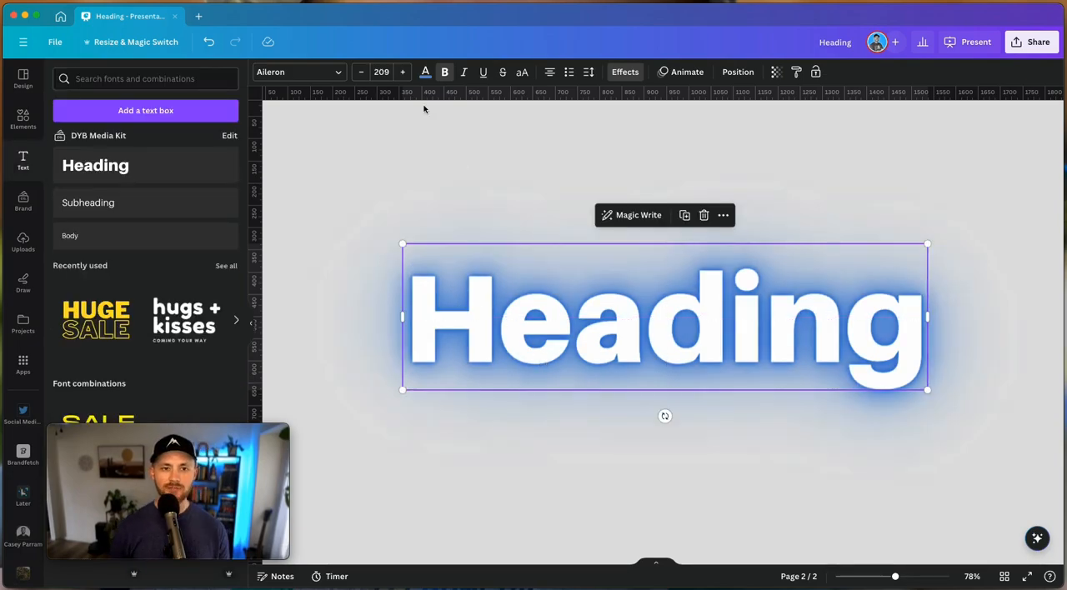
pyautogui.click(426, 72)
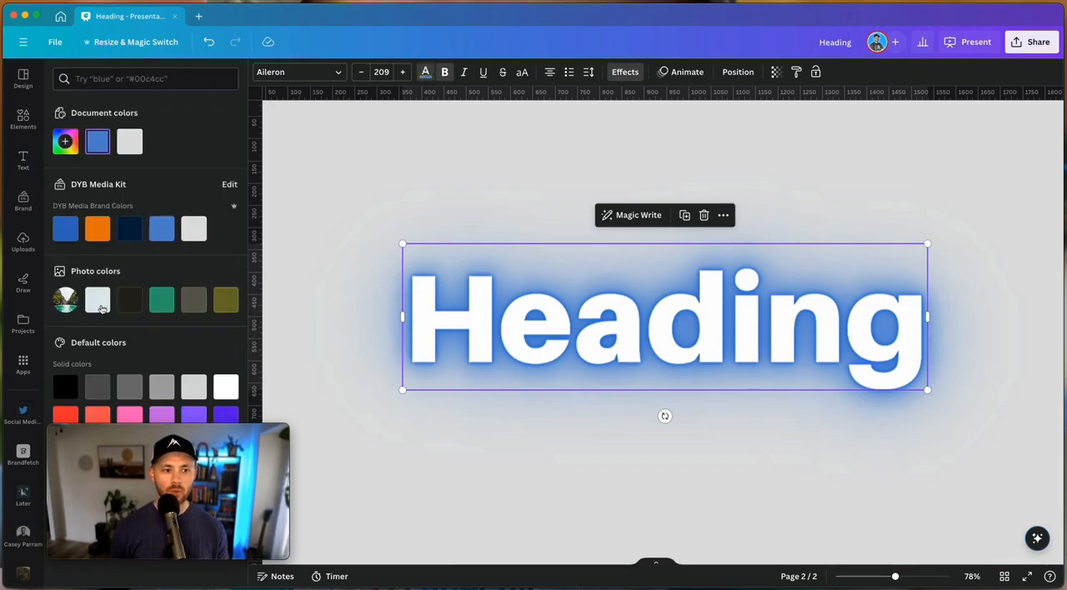
pyautogui.click(65, 386)
pyautogui.click(624, 73)
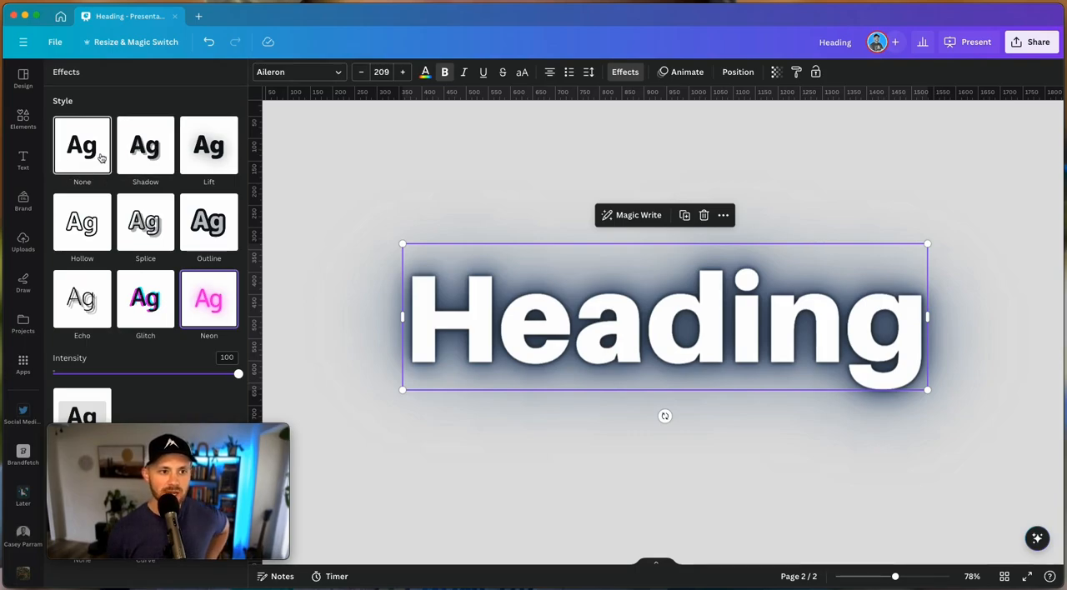
pyautogui.click(102, 159)
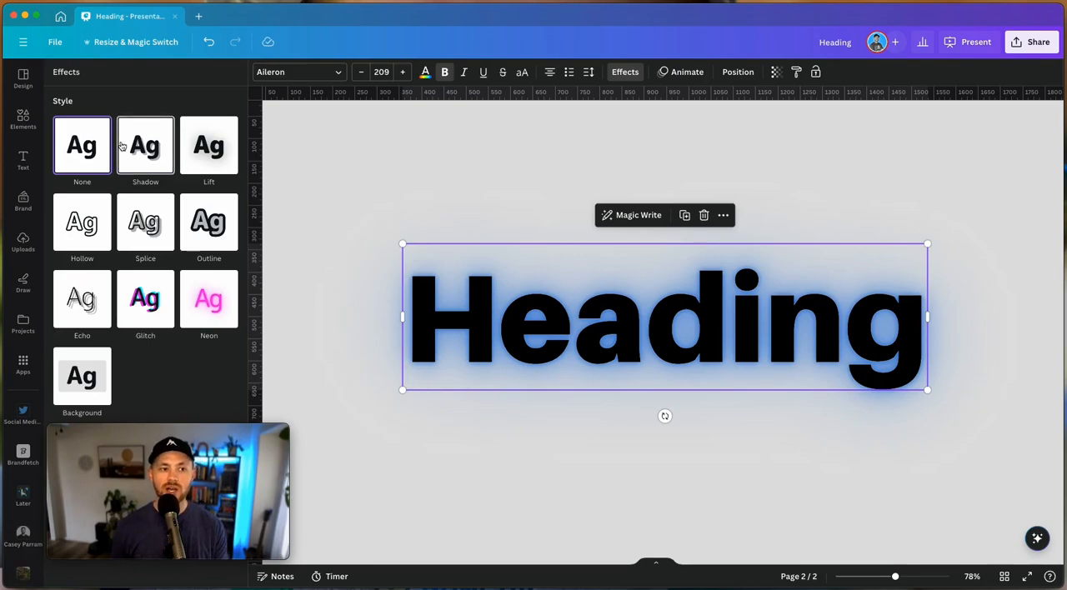
# Group the black and neon Headings and scale the group down to font size 173
pyautogui.click(347, 245)
pyautogui.moveTo(322, 229); pyautogui.dragTo(640, 367)
pyautogui.press('super+g')
pyautogui.moveTo(928, 383); pyautogui.dragTo(837, 358)
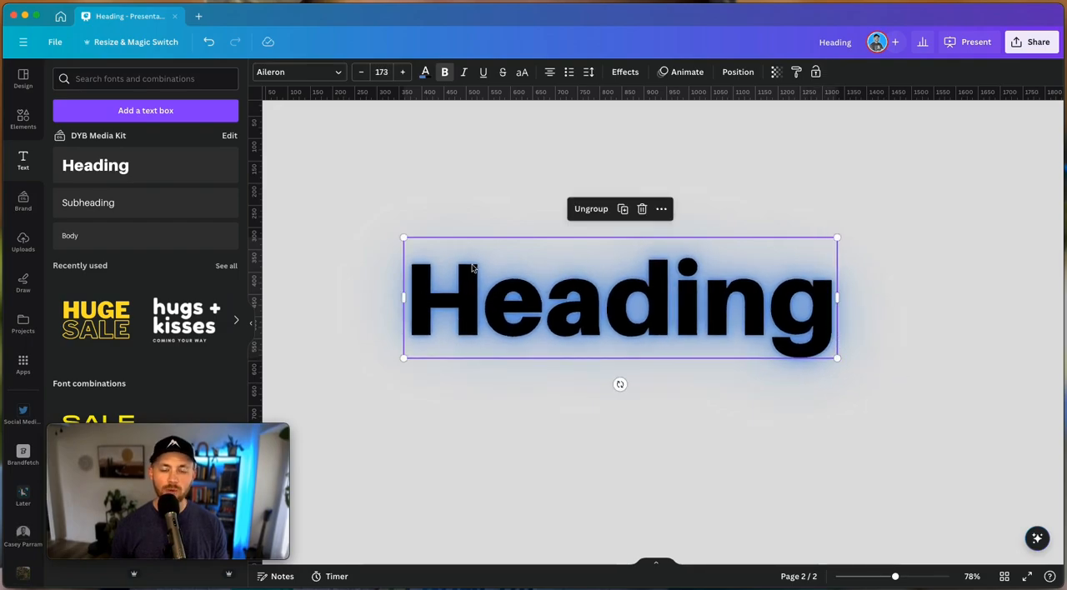
pyautogui.click(707, 398)
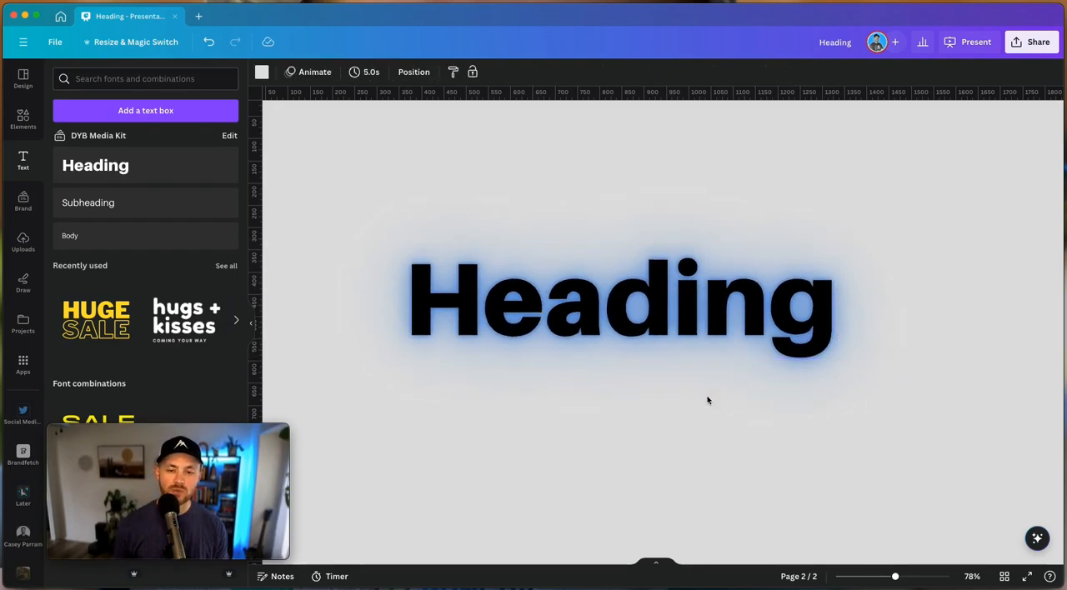
# Delete the black copy of the Heading and move the remaining neon Heading slightly lower on the page
pyautogui.click(680, 323)
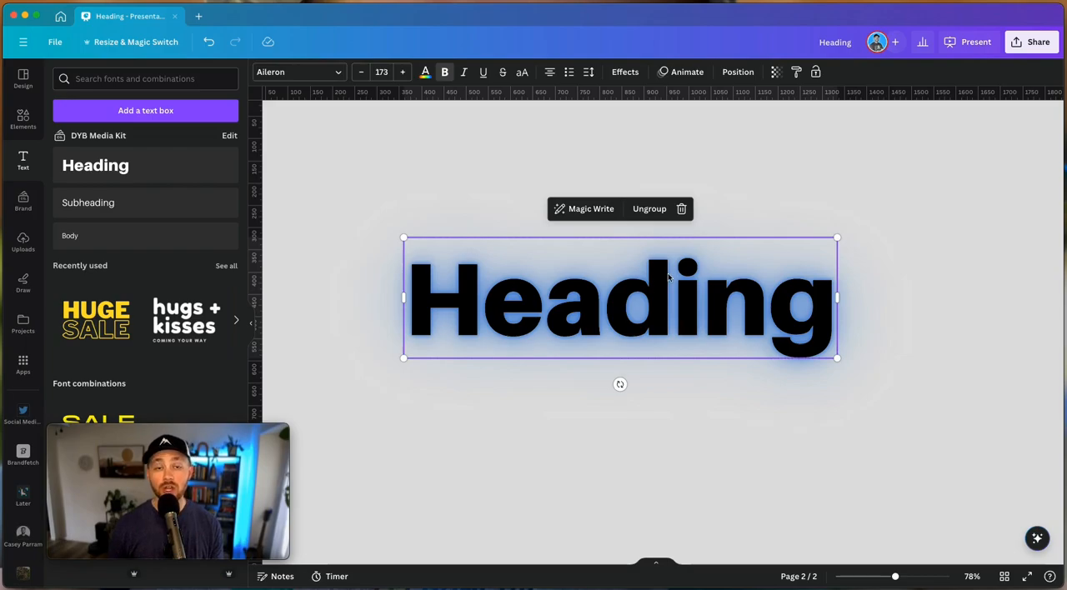
pyautogui.click(489, 207)
pyautogui.click(566, 292)
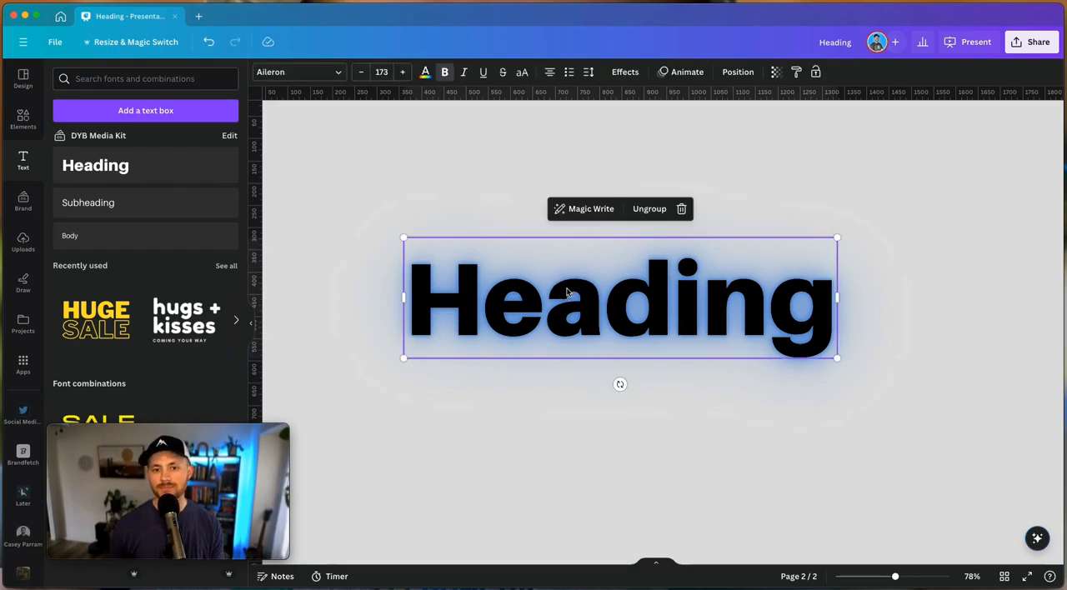
pyautogui.click(685, 208)
pyautogui.moveTo(619, 303); pyautogui.dragTo(641, 347)
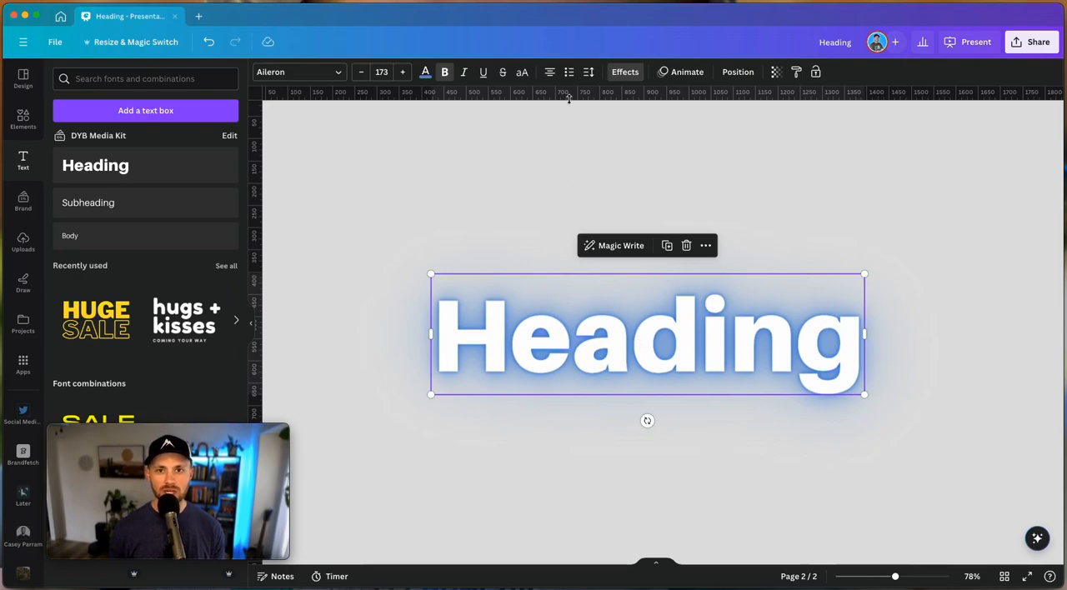
# Keep the Heading's Neon intensity at 100 and change its glow to the brand orange
pyautogui.click(624, 72)
pyautogui.moveTo(224, 374)
pyautogui.mouseDown()
pyautogui.moveTo(175, 375)
pyautogui.moveTo(240, 374)
pyautogui.mouseUp()
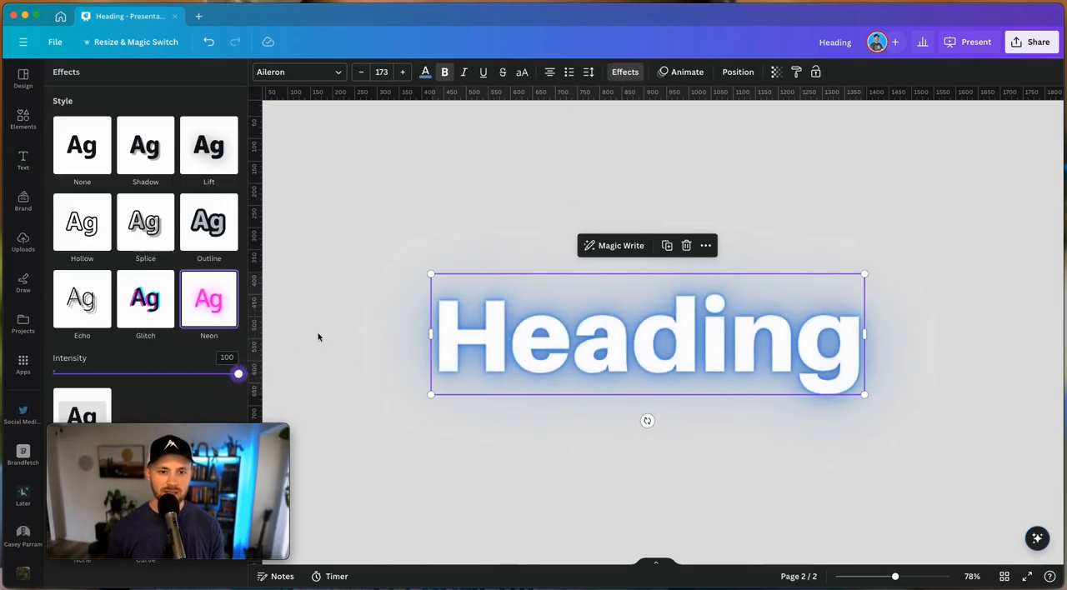
pyautogui.click(425, 74)
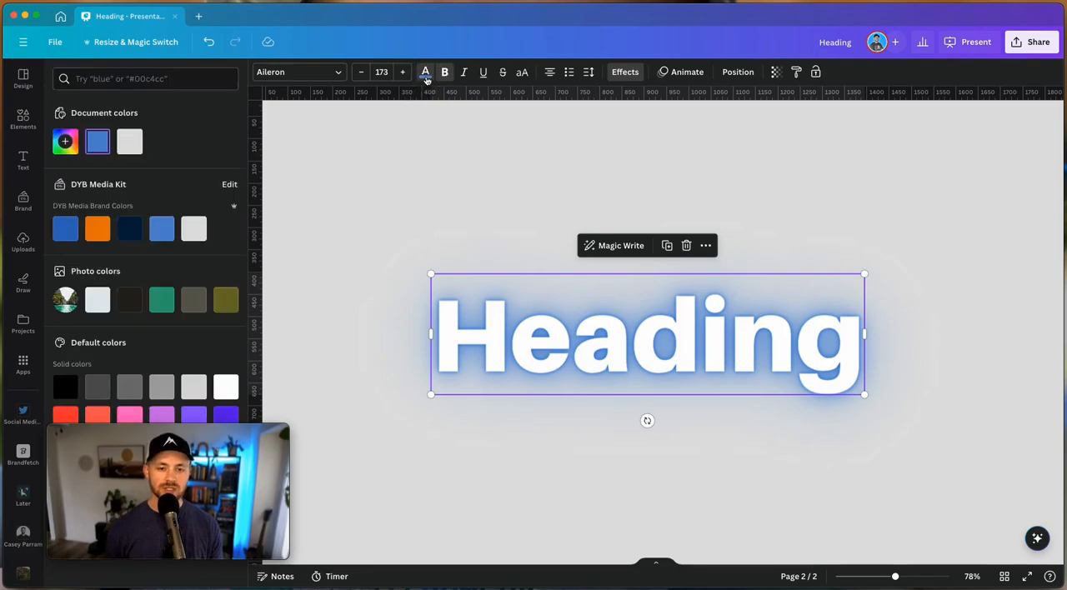
pyautogui.click(156, 305)
pyautogui.click(97, 229)
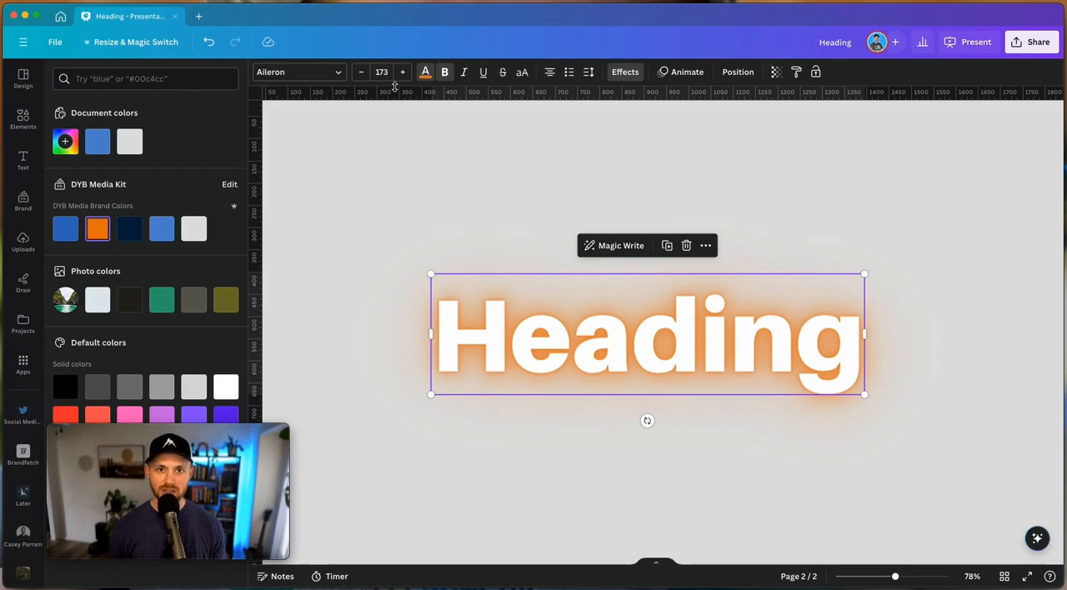
# Apply the Background effect to the Heading and set the text colour to the brand dark navy
pyautogui.click(627, 75)
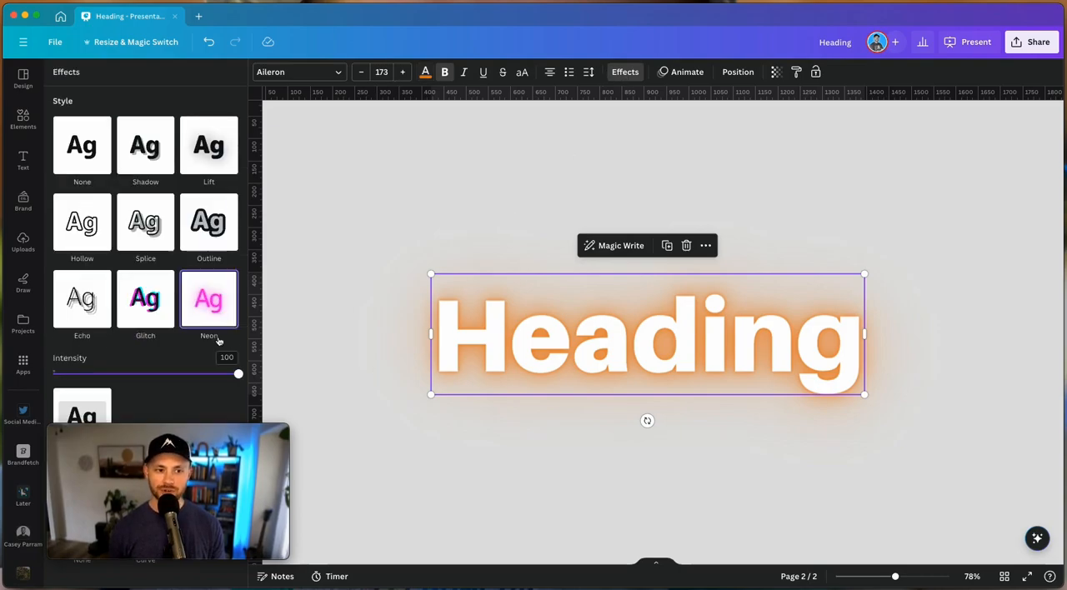
pyautogui.click(83, 406)
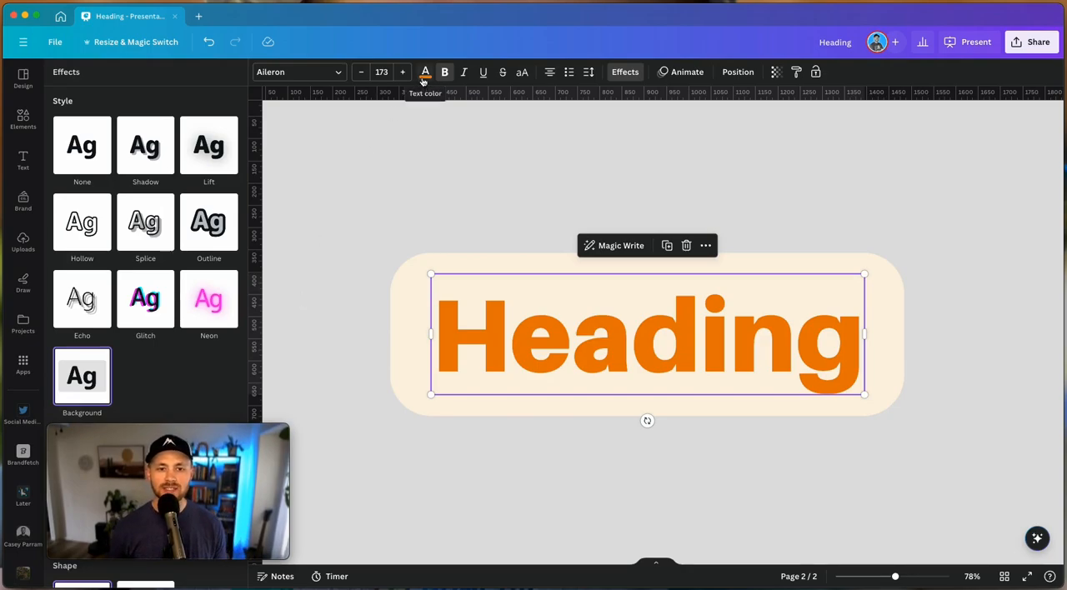
pyautogui.click(425, 74)
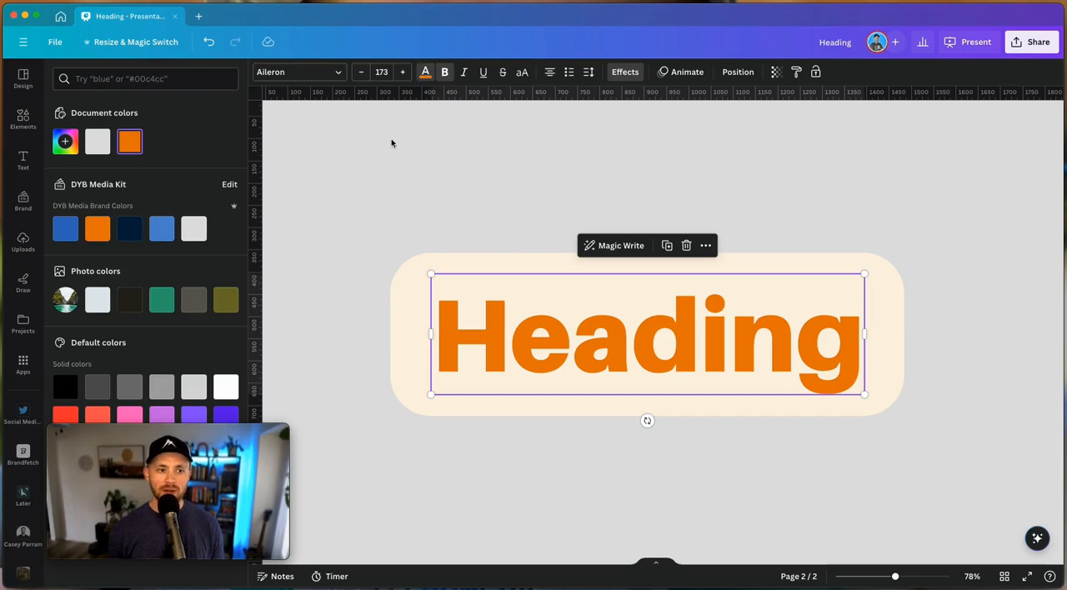
pyautogui.click(133, 233)
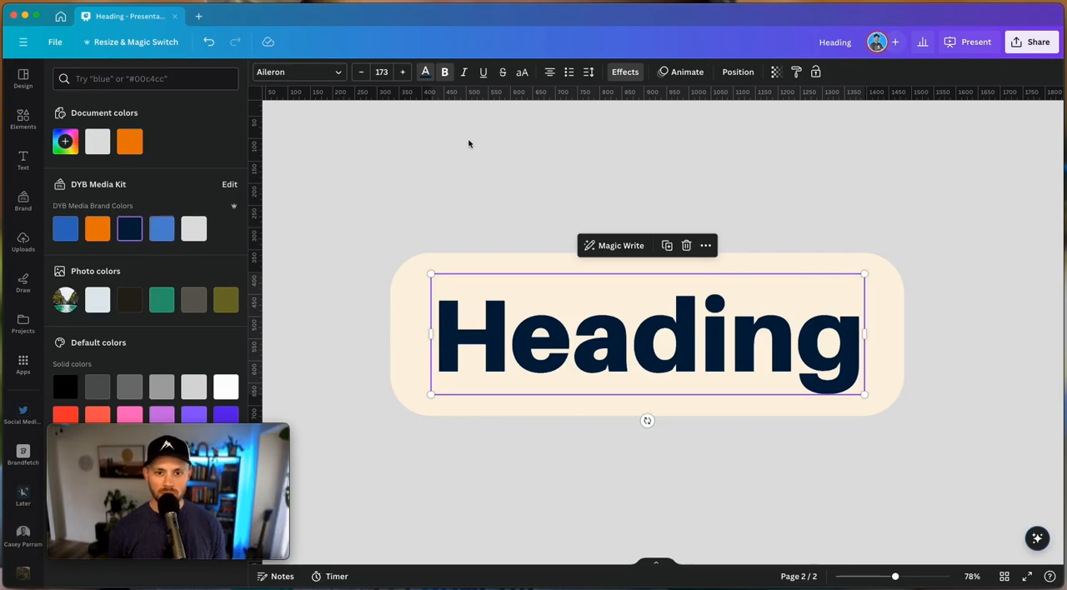
# Set the Heading background's roundness to 48 and its spread to 37
pyautogui.click(625, 72)
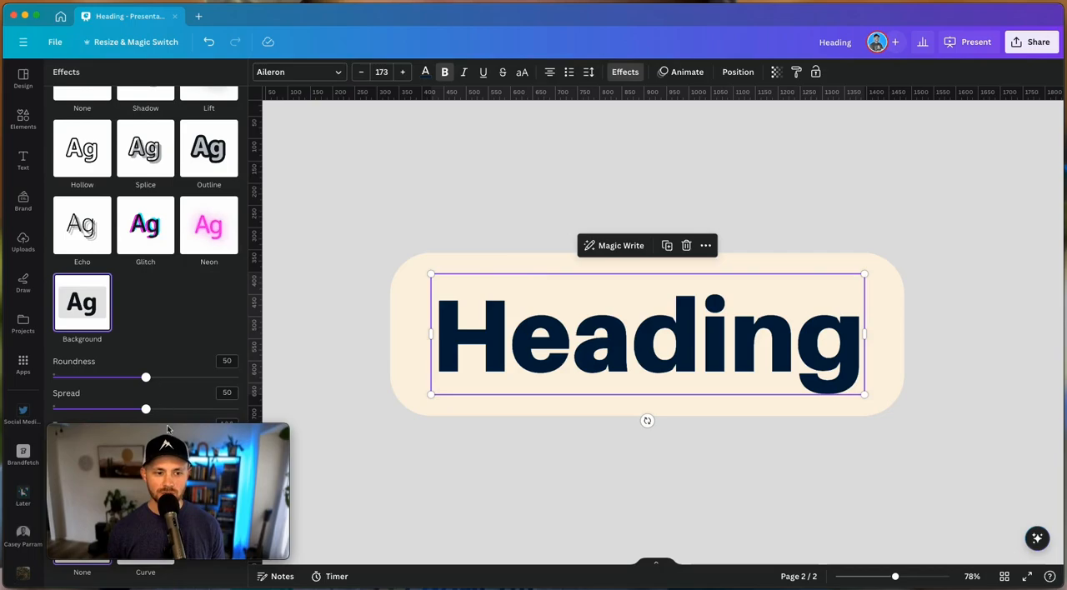
pyautogui.moveTo(168, 430); pyautogui.dragTo(391, 436)
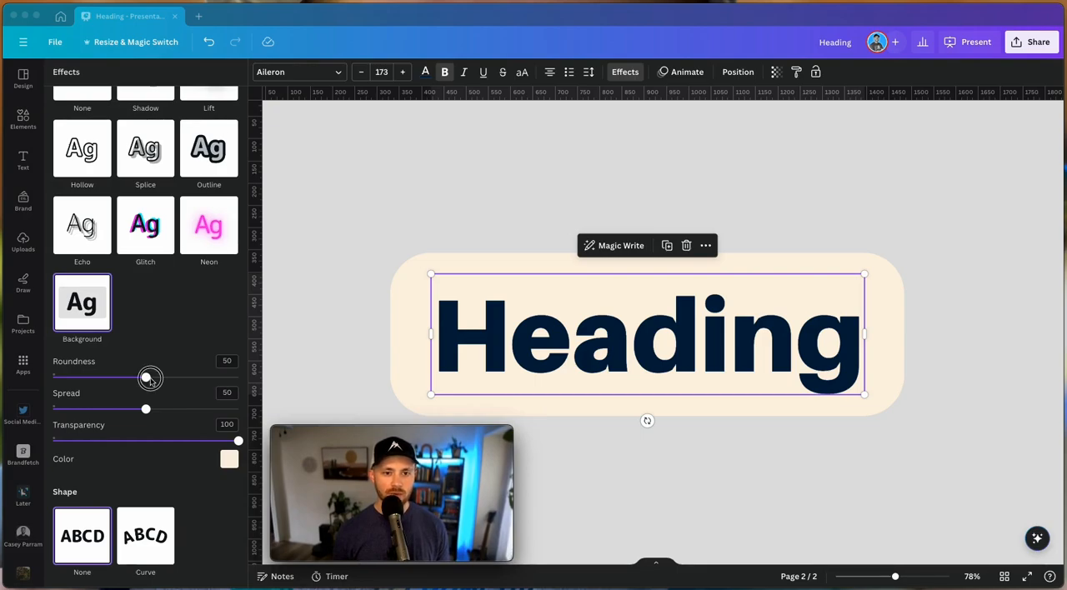
pyautogui.moveTo(78, 377); pyautogui.dragTo(121, 410)
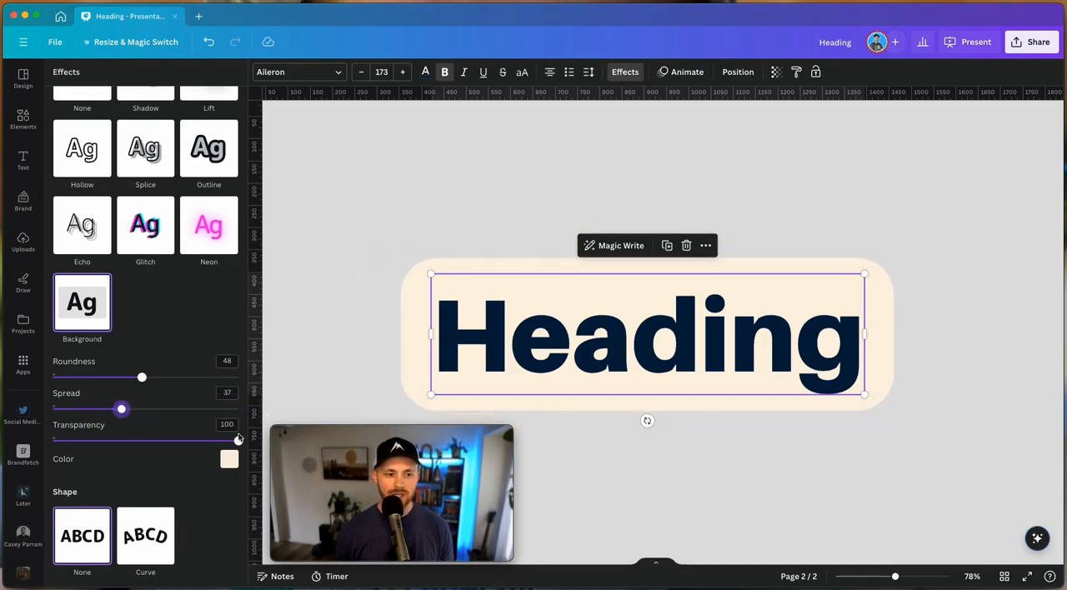
# Lower the background's transparency value to make it see-through and recolour it in the lighter brand blue
pyautogui.moveTo(238, 441); pyautogui.dragTo(140, 453)
pyautogui.click(230, 459)
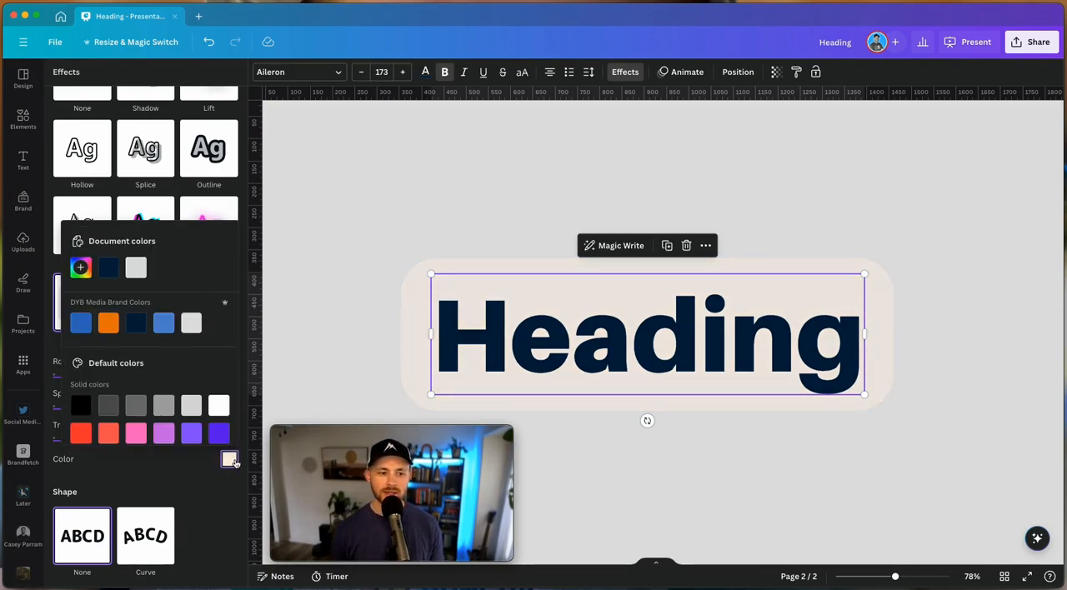
pyautogui.click(165, 325)
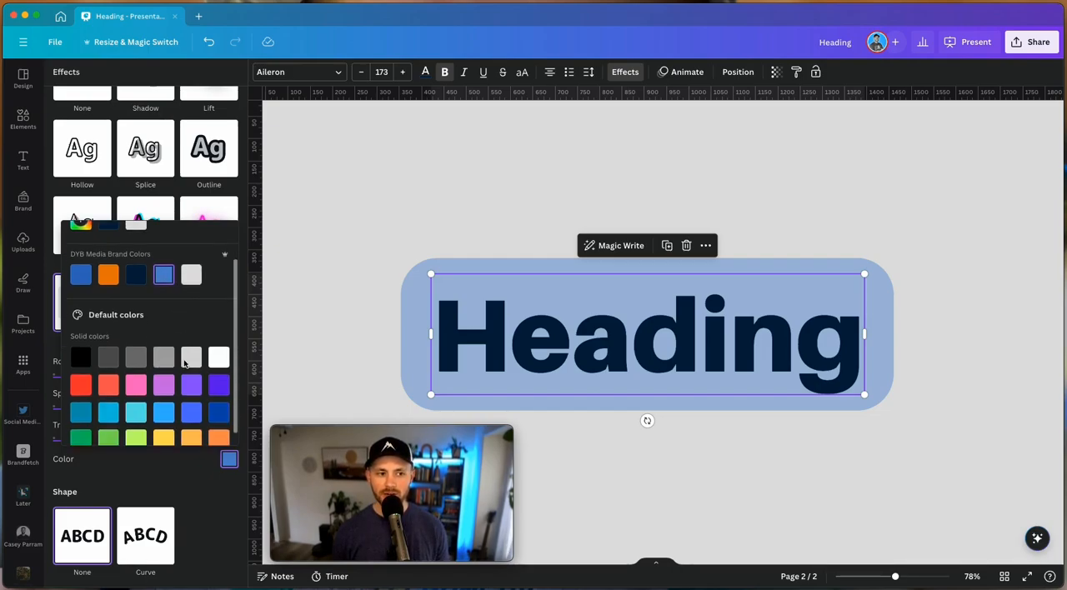
pyautogui.click(206, 480)
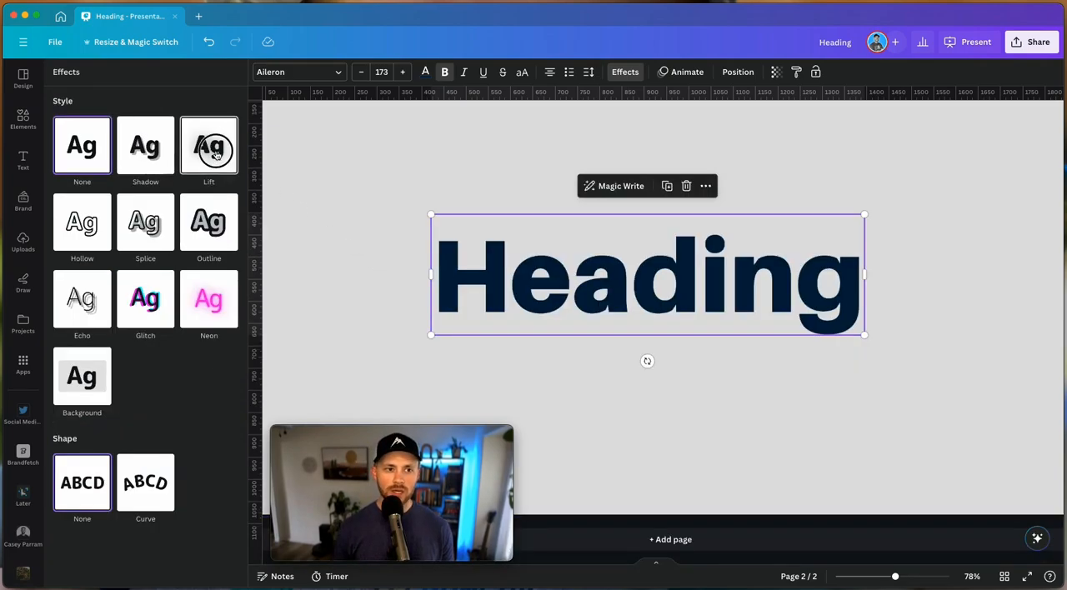
# Apply the Lift effect to the Heading at intensity 100 and set the text colour to the light grey #e1e1e1
pyautogui.click(209, 148)
pyautogui.moveTo(146, 225); pyautogui.dragTo(241, 222)
pyautogui.click(425, 73)
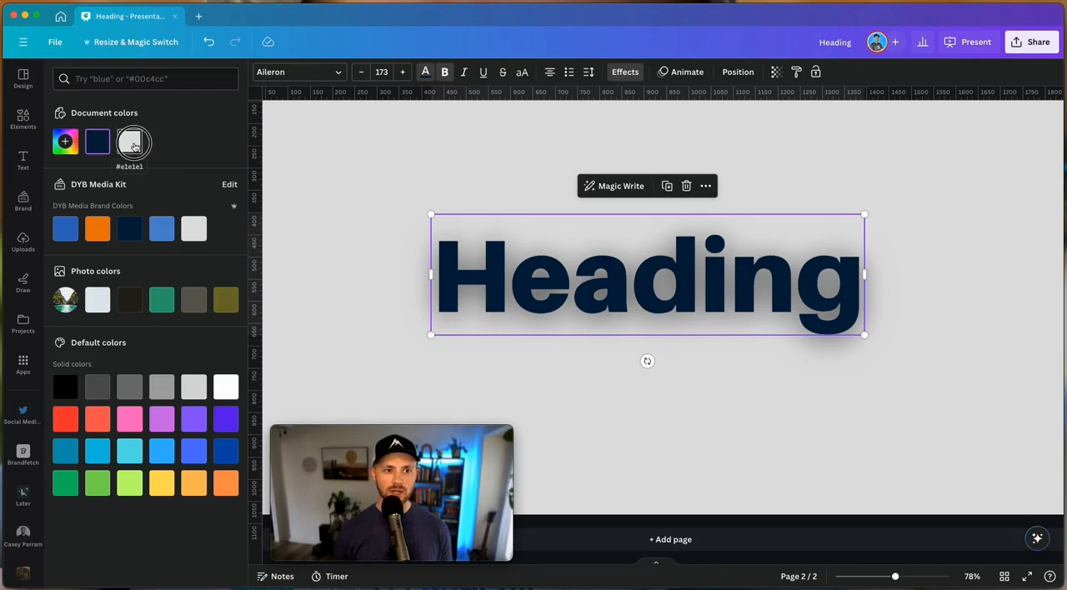
pyautogui.click(129, 141)
pyautogui.click(394, 291)
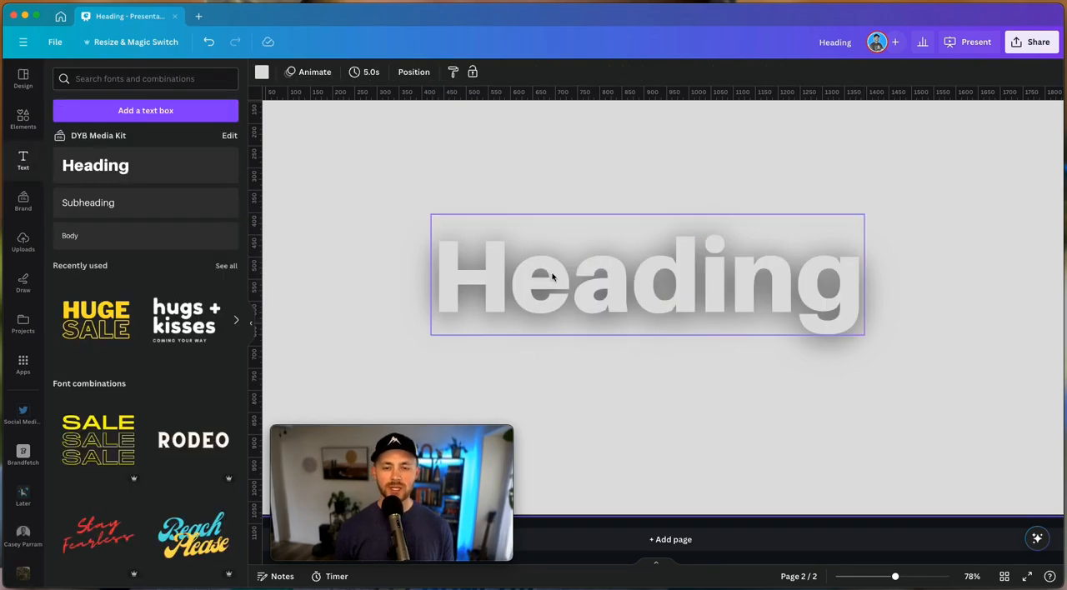
# Remove the Lift effect from the Heading for comparison, and reapply it at intensity 100
pyautogui.click(525, 287)
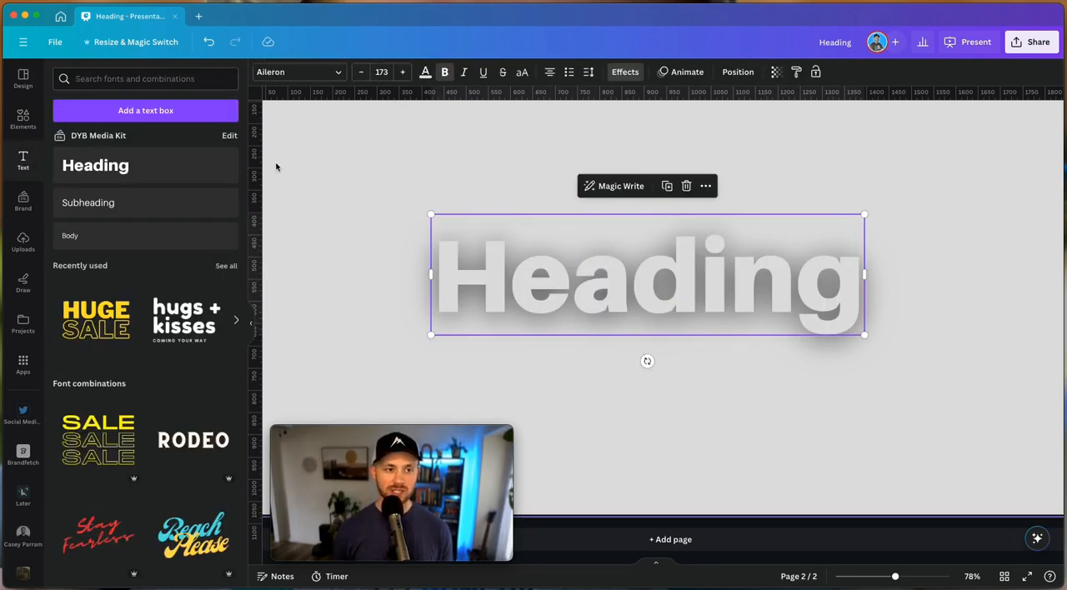
pyautogui.click(625, 73)
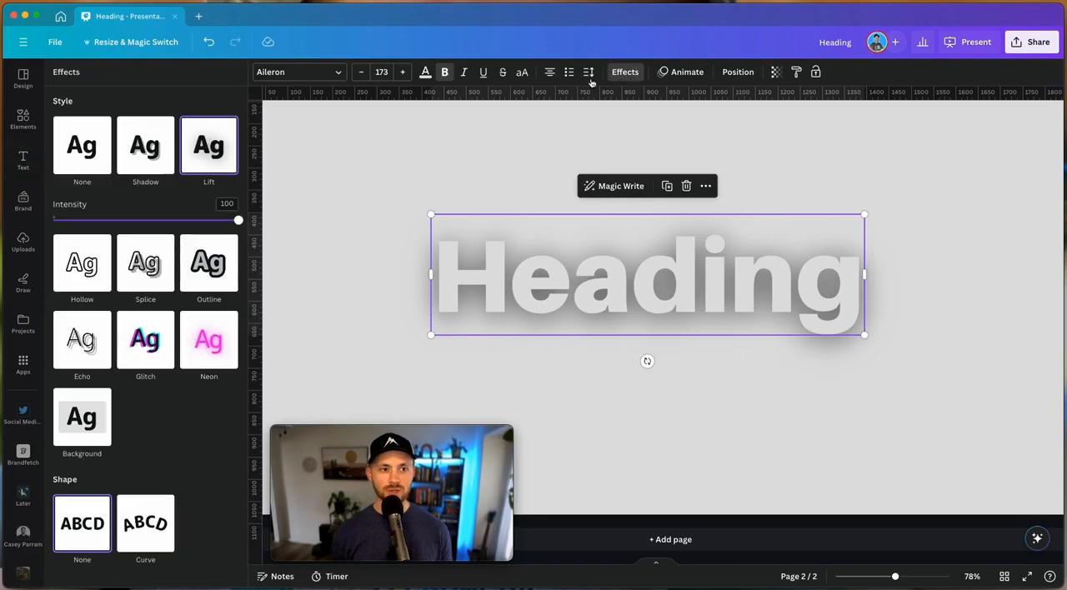
pyautogui.click(101, 156)
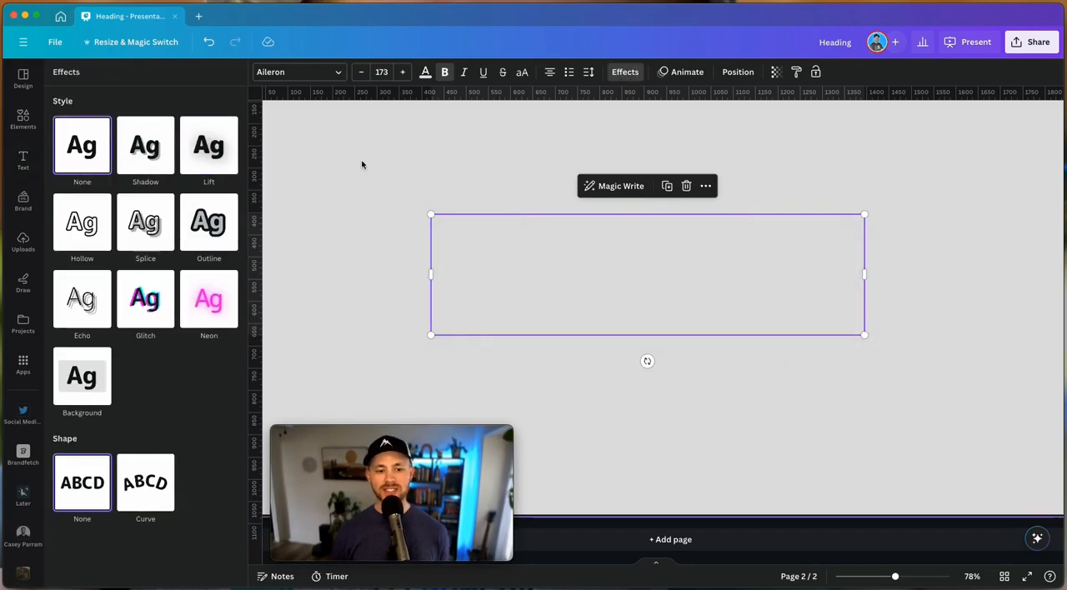
pyautogui.click(213, 145)
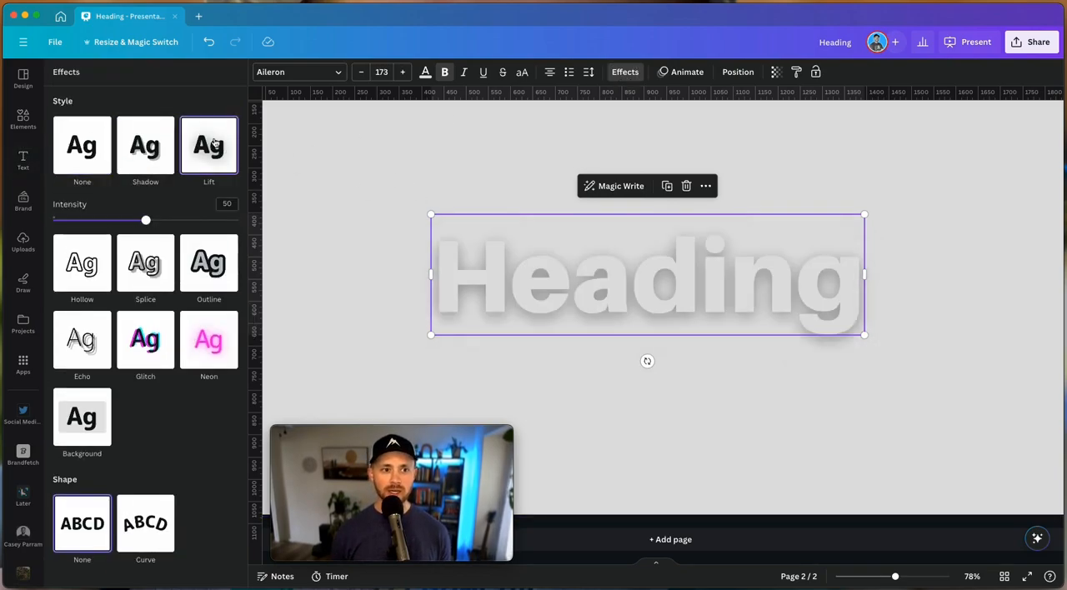
pyautogui.click(151, 223)
pyautogui.moveTo(151, 223); pyautogui.dragTo(265, 223)
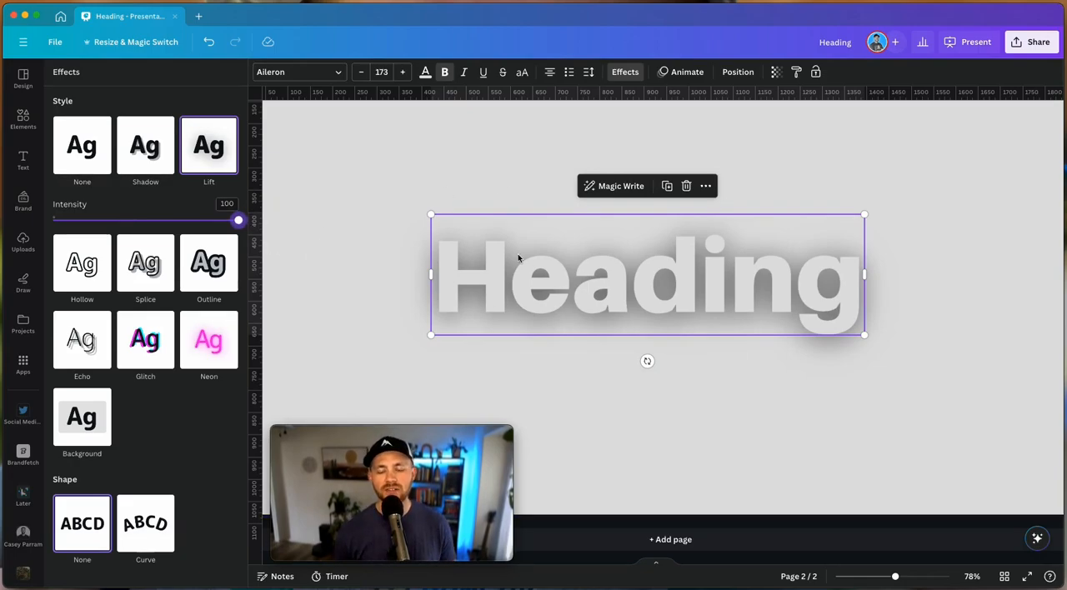
# Apply the Curve shape to the navy Heading with a curve value of 46
pyautogui.scroll(-5, 518, 257)
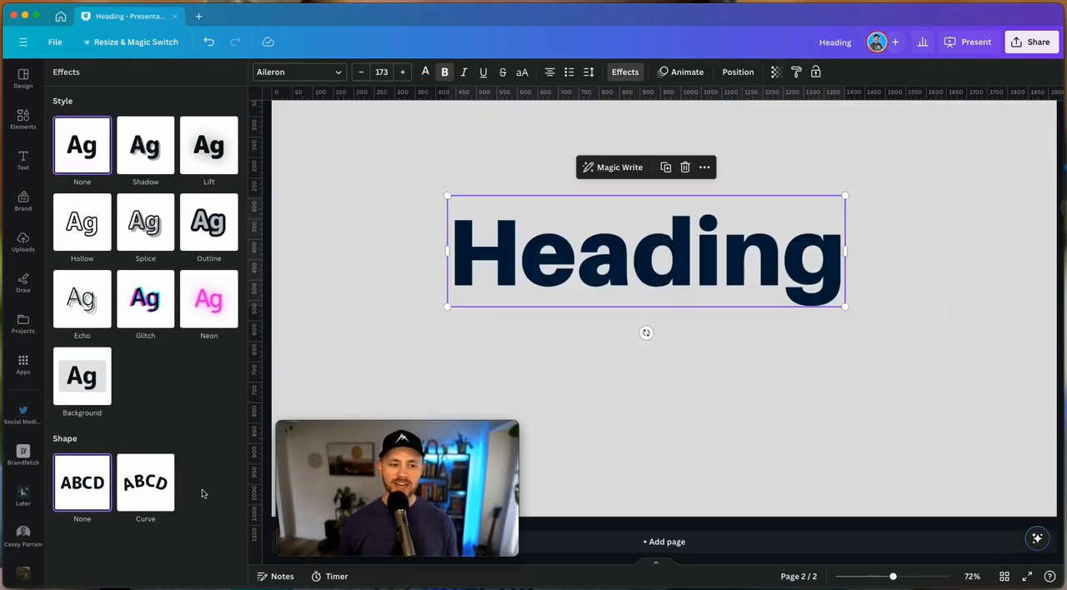
pyautogui.click(156, 492)
pyautogui.moveTo(217, 561); pyautogui.dragTo(189, 556)
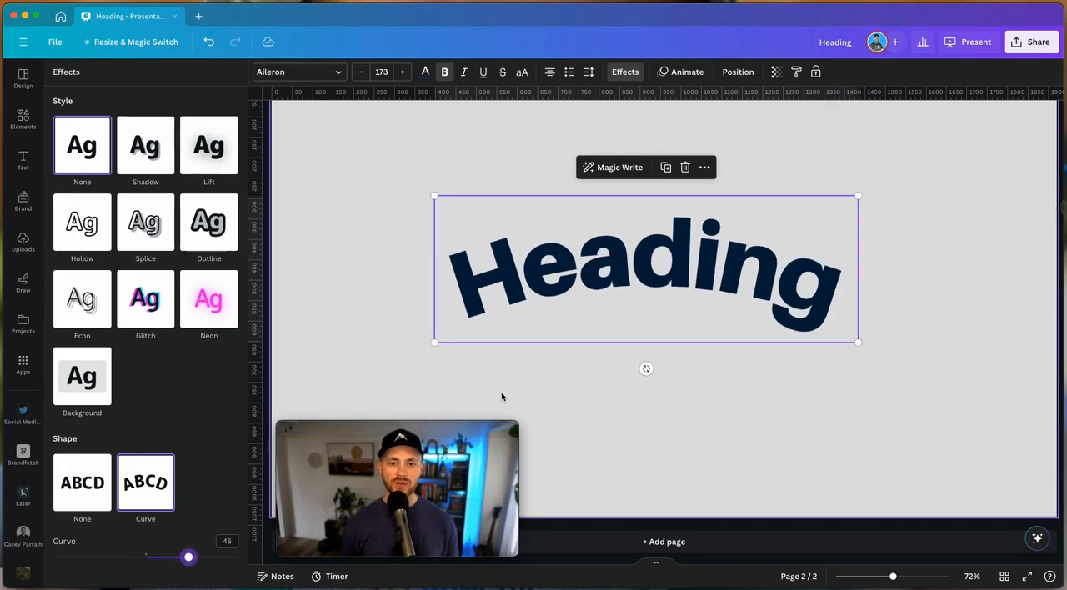
pyautogui.click(579, 398)
# Move the curved Heading to the upper part of the page and add a blue circle centred below it
pyautogui.scroll(-5, 579, 398)
pyautogui.click(622, 335)
pyautogui.moveTo(622, 335); pyautogui.dragTo(625, 239)
pyautogui.click(643, 335)
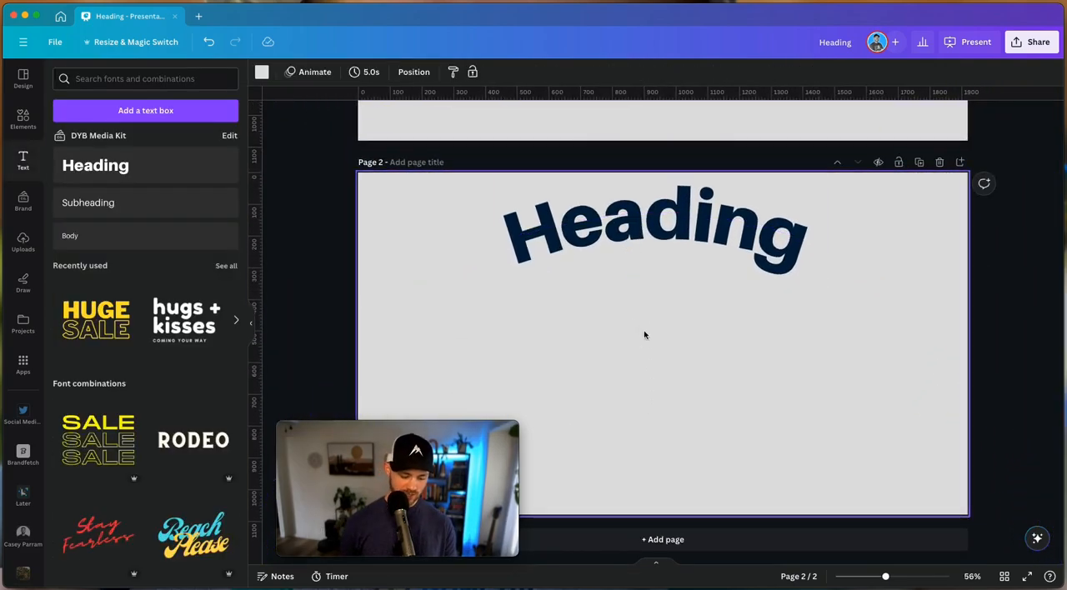
pyautogui.press('c')
pyautogui.moveTo(713, 394); pyautogui.dragTo(686, 361)
# Set the Heading's curve to 100 and nudge it into line above the blue circle
pyautogui.click(766, 236)
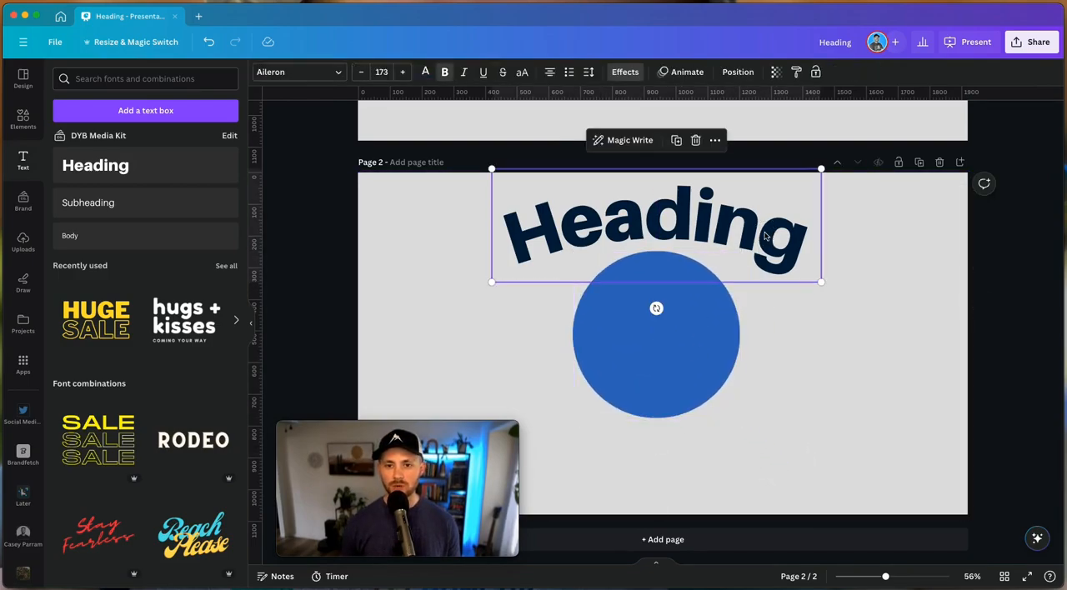
pyautogui.click(624, 72)
pyautogui.moveTo(189, 559); pyautogui.dragTo(238, 557)
pyautogui.moveTo(630, 241); pyautogui.dragTo(633, 242)
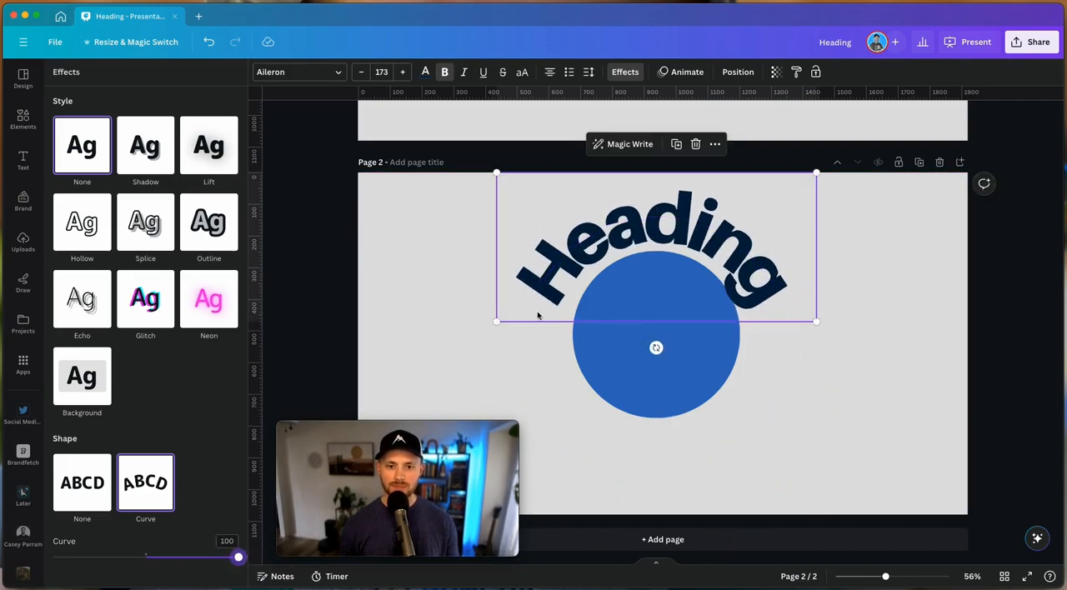
# Scale the Heading down to font size 126, set its curve to 95, and fit it around the circle's upper edge
pyautogui.moveTo(496, 320); pyautogui.dragTo(588, 290)
pyautogui.moveTo(721, 214); pyautogui.dragTo(680, 242)
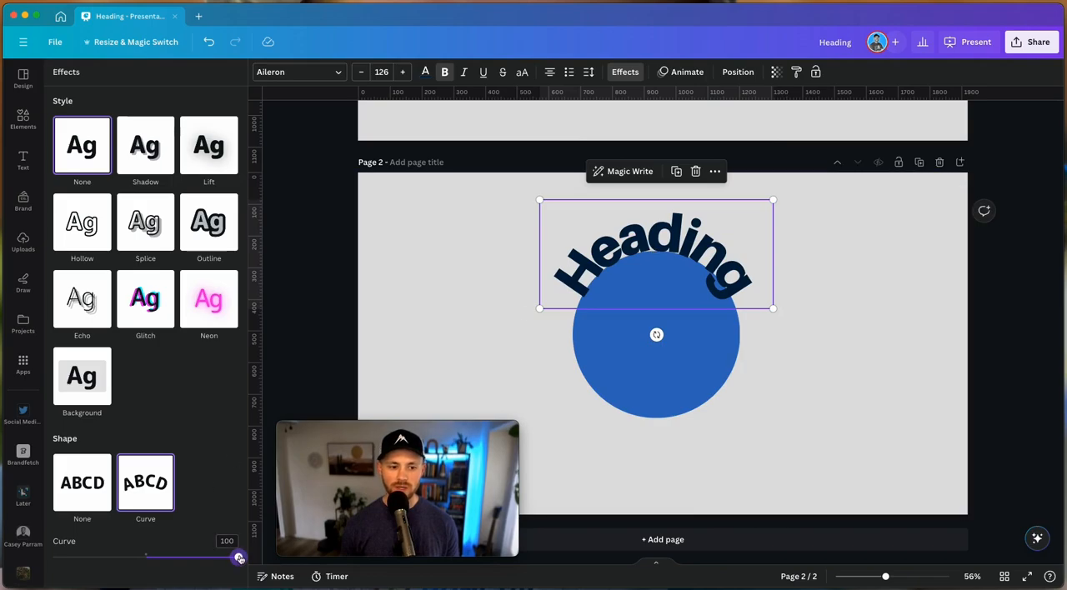
pyautogui.moveTo(238, 557)
pyautogui.mouseDown()
pyautogui.moveTo(224, 556)
pyautogui.moveTo(234, 557)
pyautogui.mouseUp()
pyautogui.moveTo(486, 440)
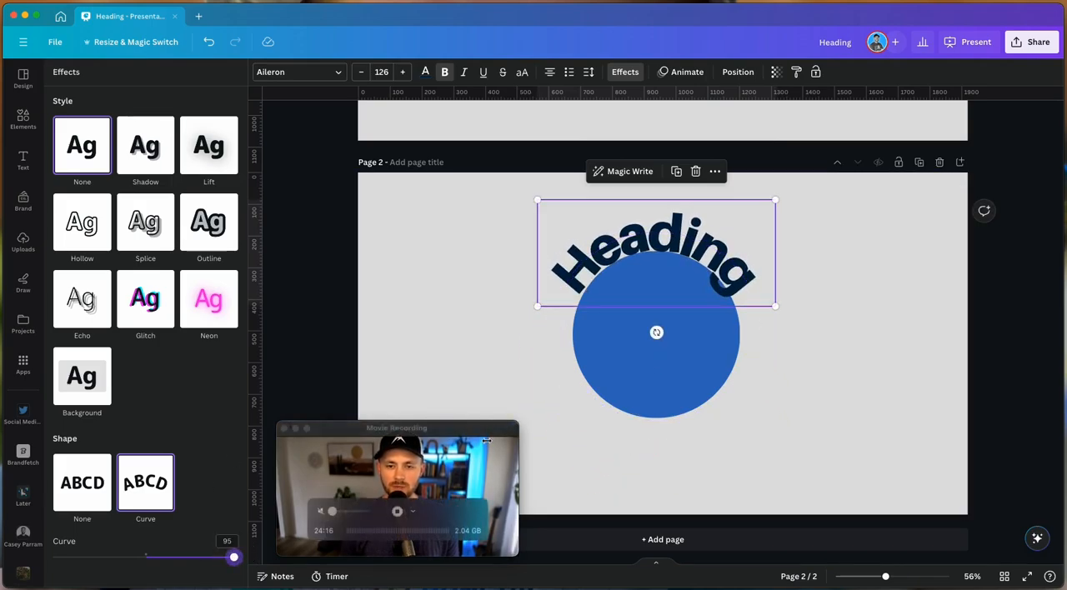
pyautogui.moveTo(661, 240); pyautogui.dragTo(660, 232)
# Invert the Heading's curve to -100 and move it along the circle's lower edge
pyautogui.moveTo(116, 560); pyautogui.dragTo(53, 557)
pyautogui.moveTo(646, 220); pyautogui.dragTo(645, 382)
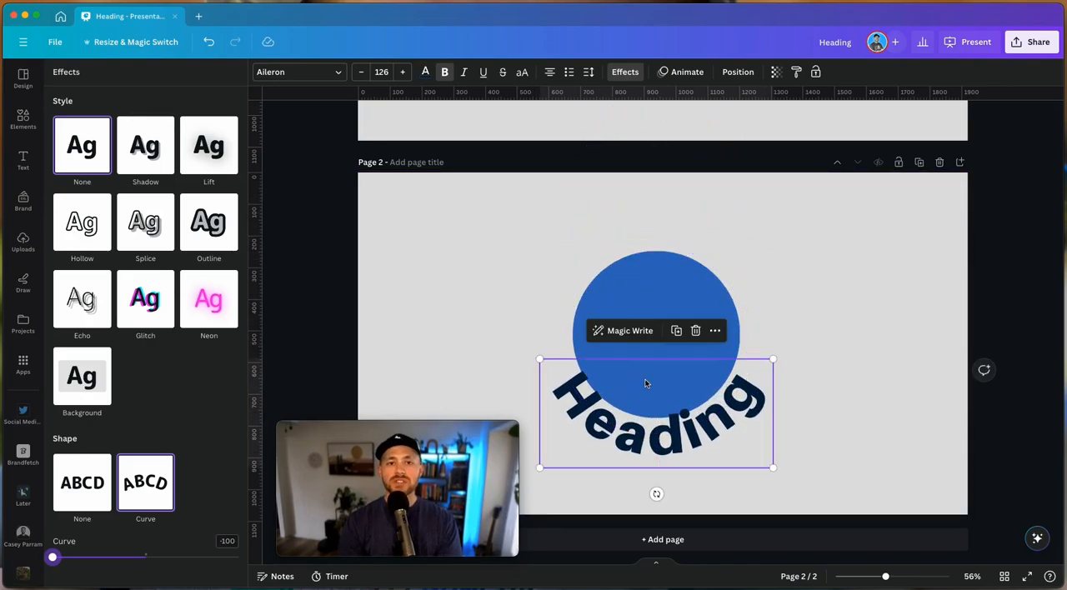